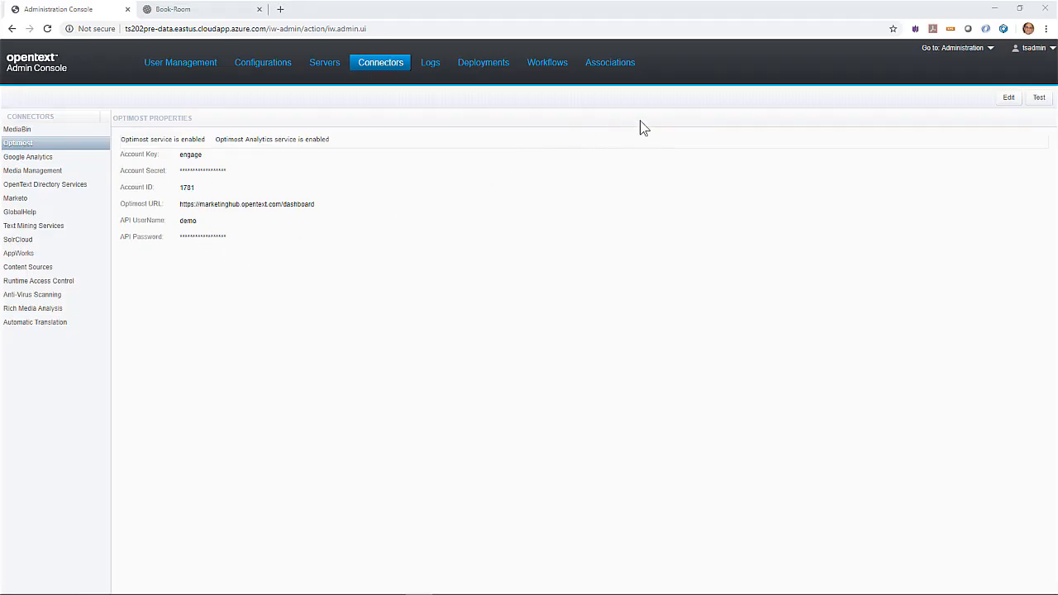
# Test the Optimost connector's connection and switch to Experience Studio
pyautogui.click(1039, 98)
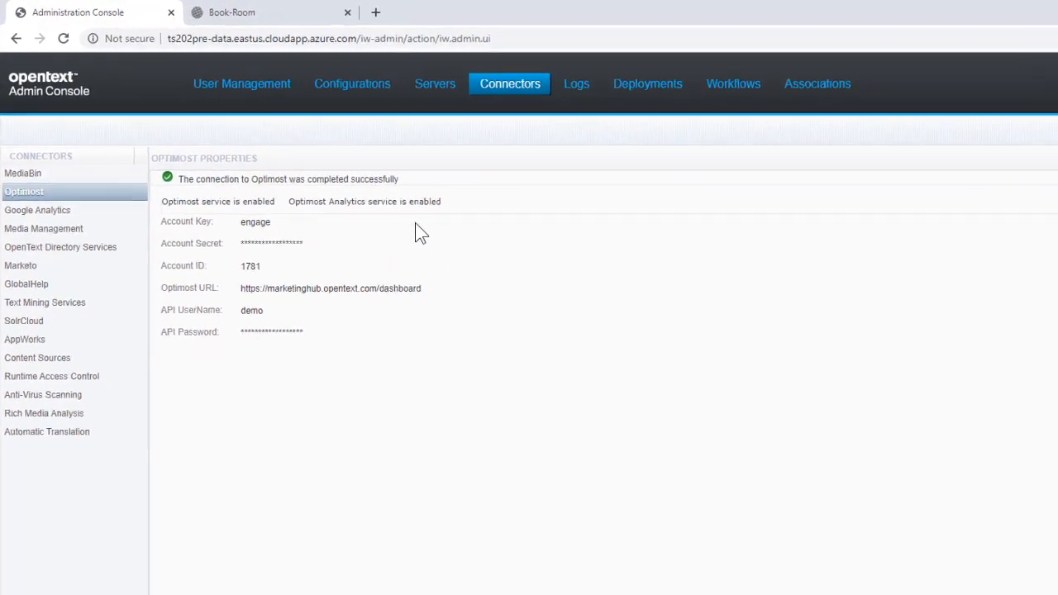
pyautogui.click(971, 50)
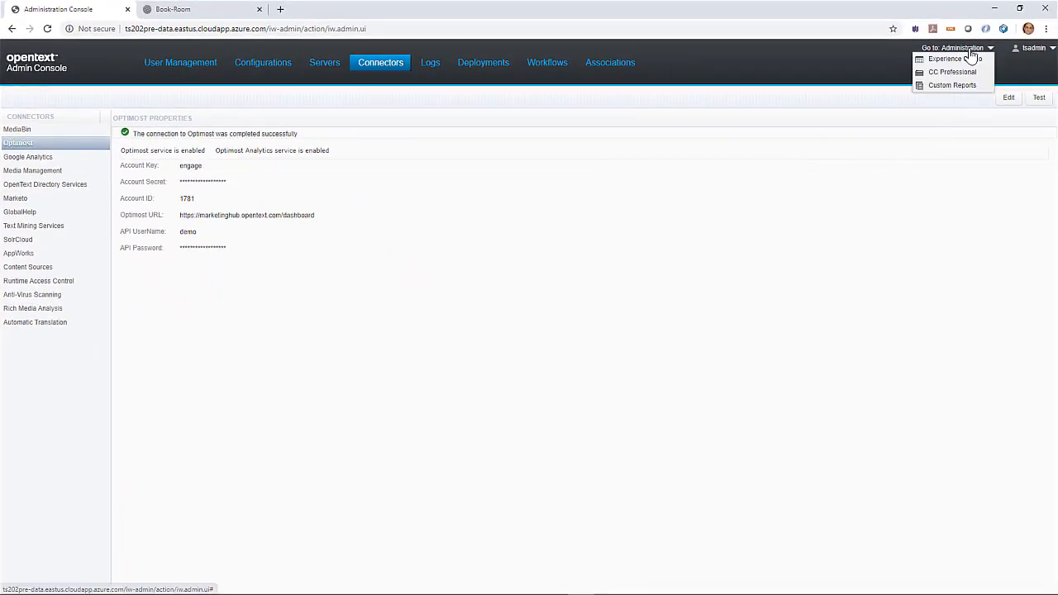
pyautogui.click(966, 60)
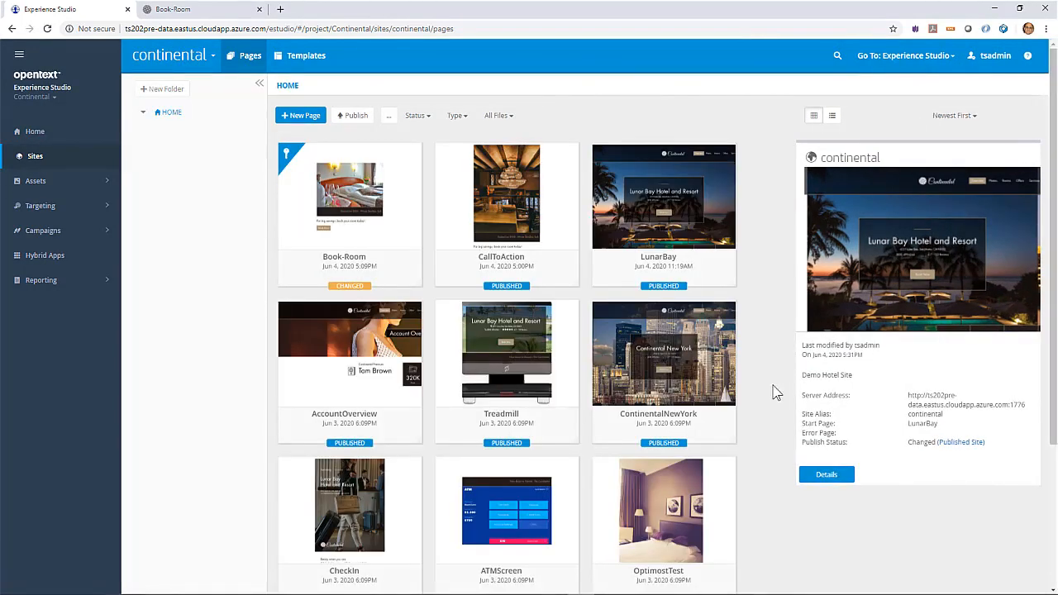
# Open the continental site's details and review its advanced runtime settings, including the site alias
pyautogui.click(826, 475)
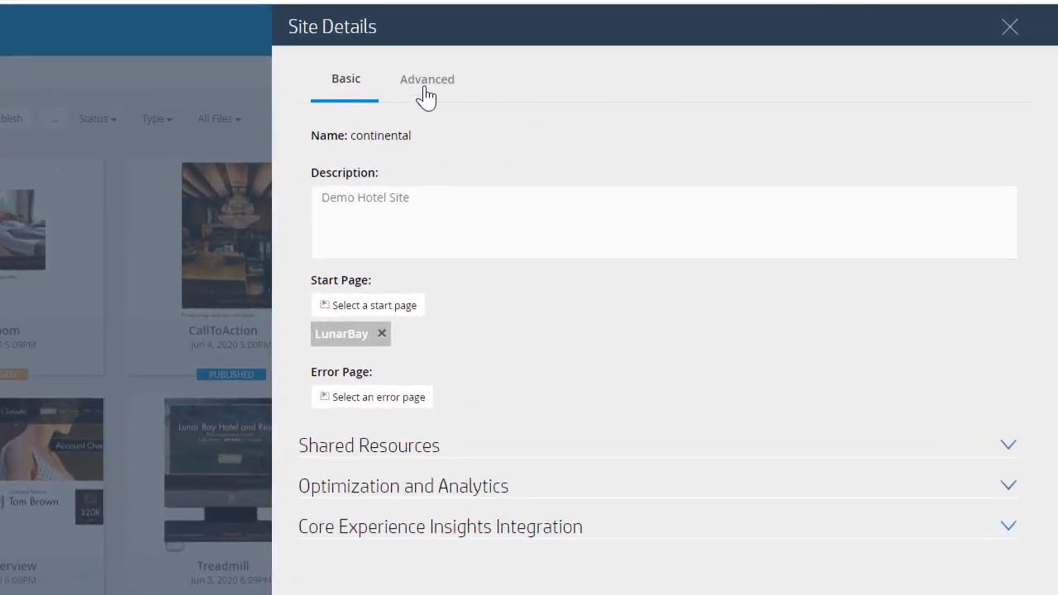
pyautogui.click(632, 87)
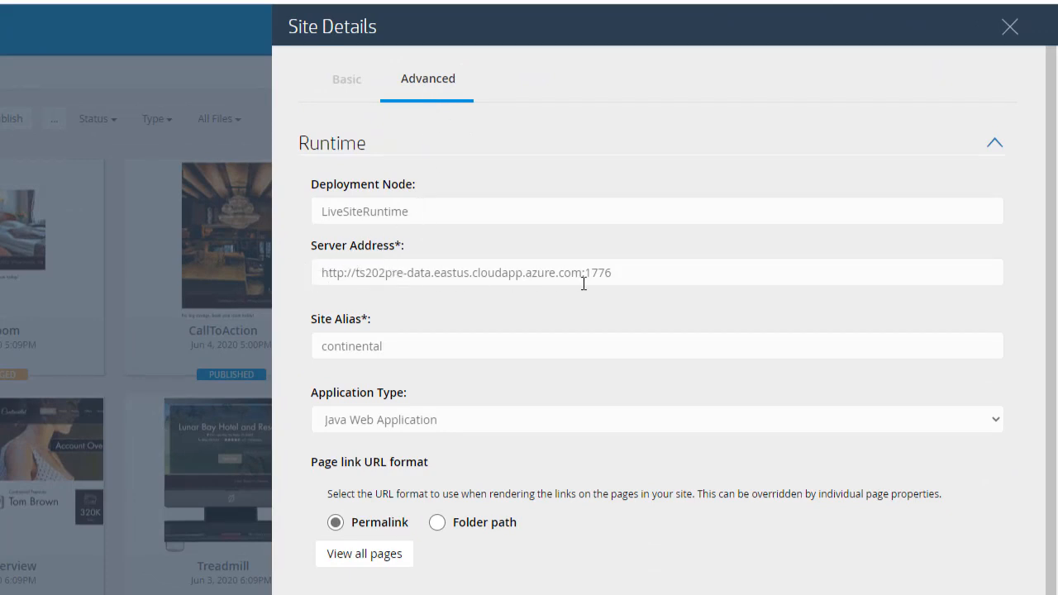
pyautogui.moveTo(429, 341); pyautogui.dragTo(328, 347)
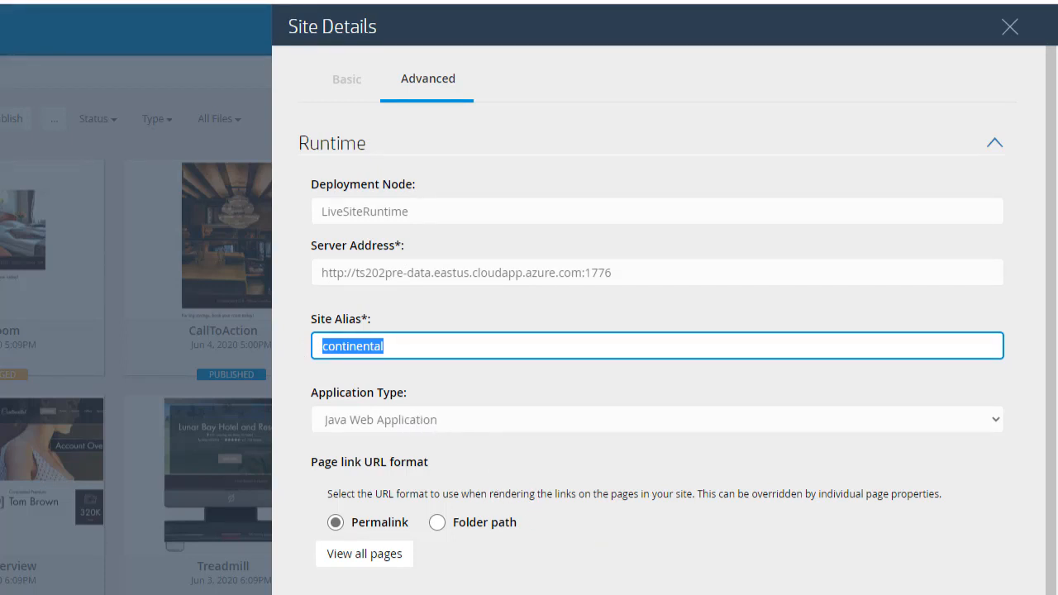
# Check the Use Optimost Analytics option in the site's Optimization and Analytics settings and save the site details
pyautogui.click(348, 90)
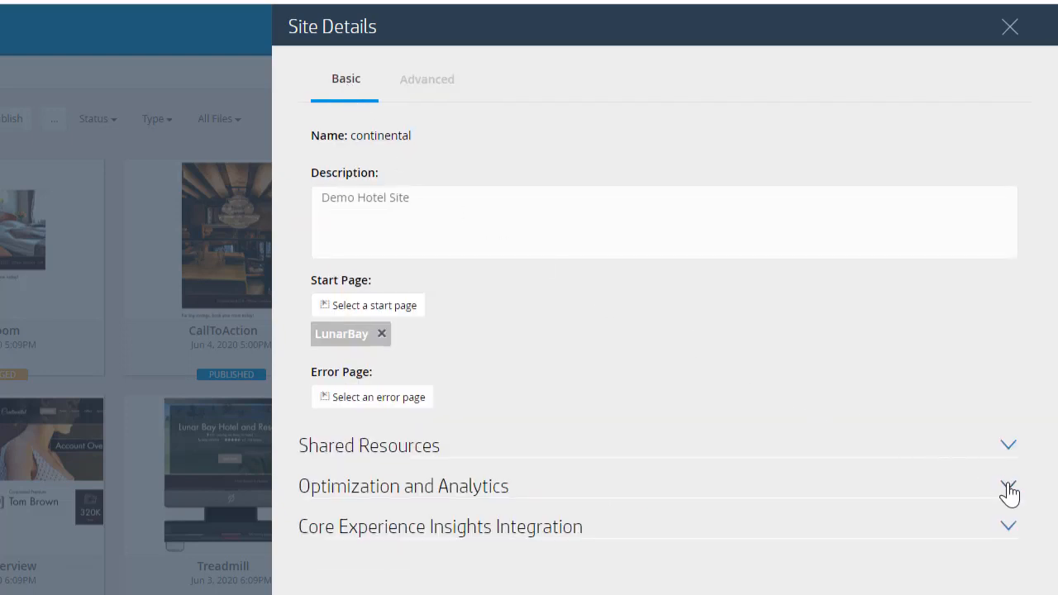
pyautogui.click(1008, 487)
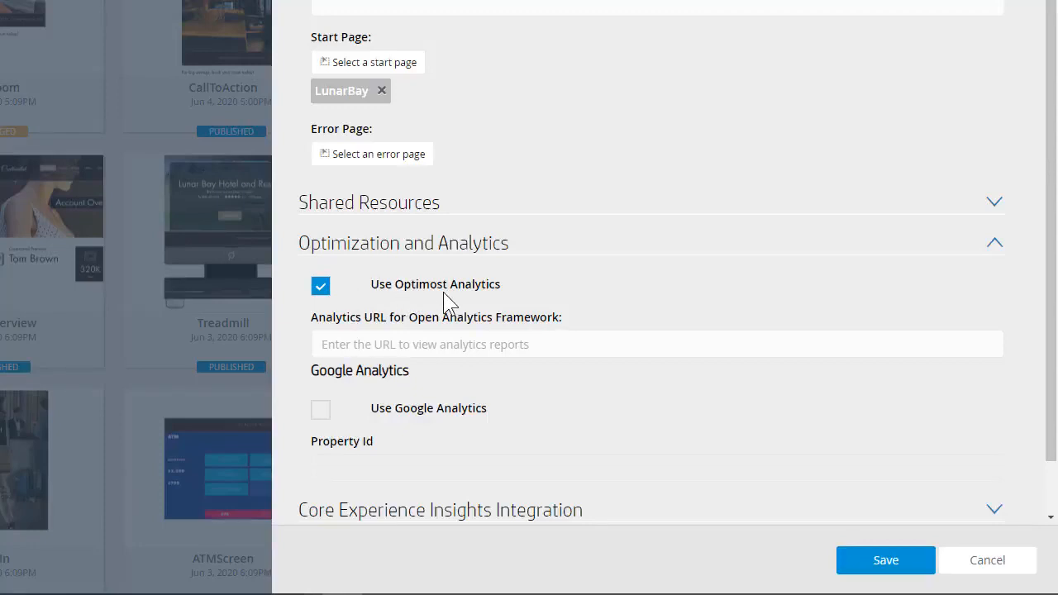
pyautogui.click(899, 560)
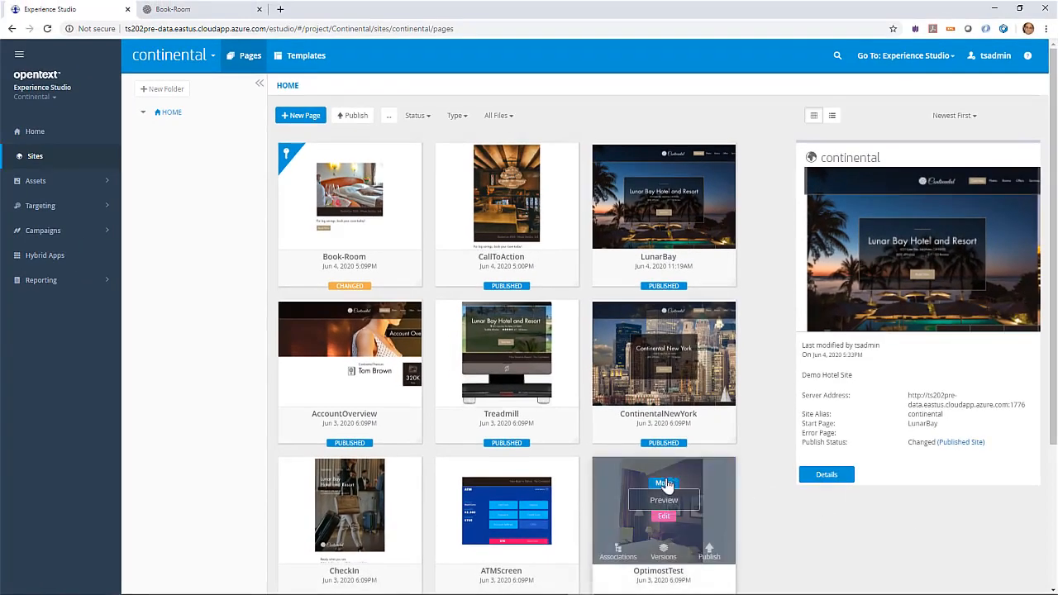
# Preview the Book-Room page to check which page actions it offers, and close the preview
pyautogui.click(350, 192)
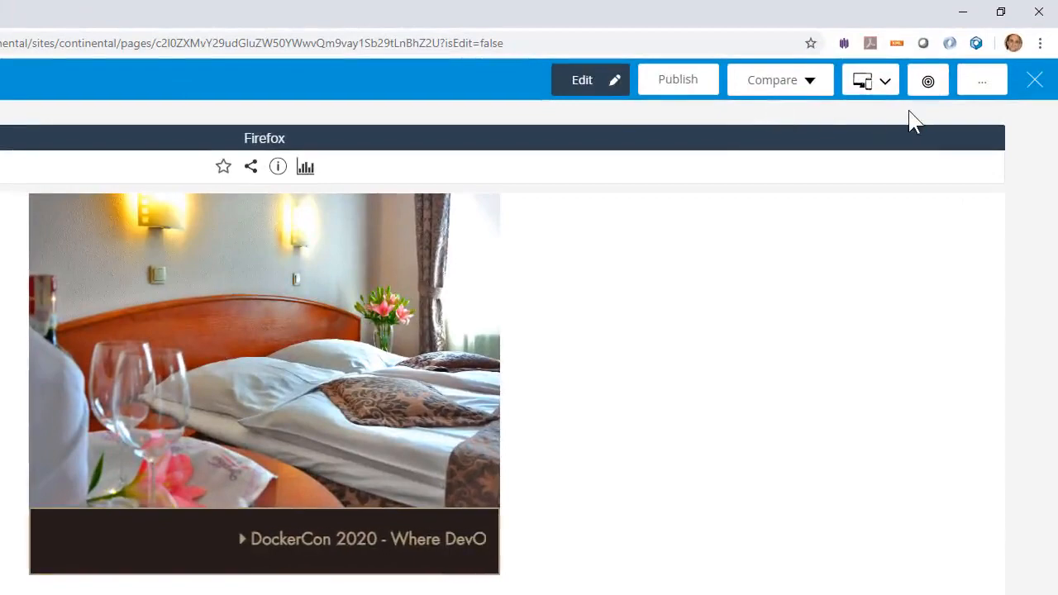
pyautogui.click(1034, 81)
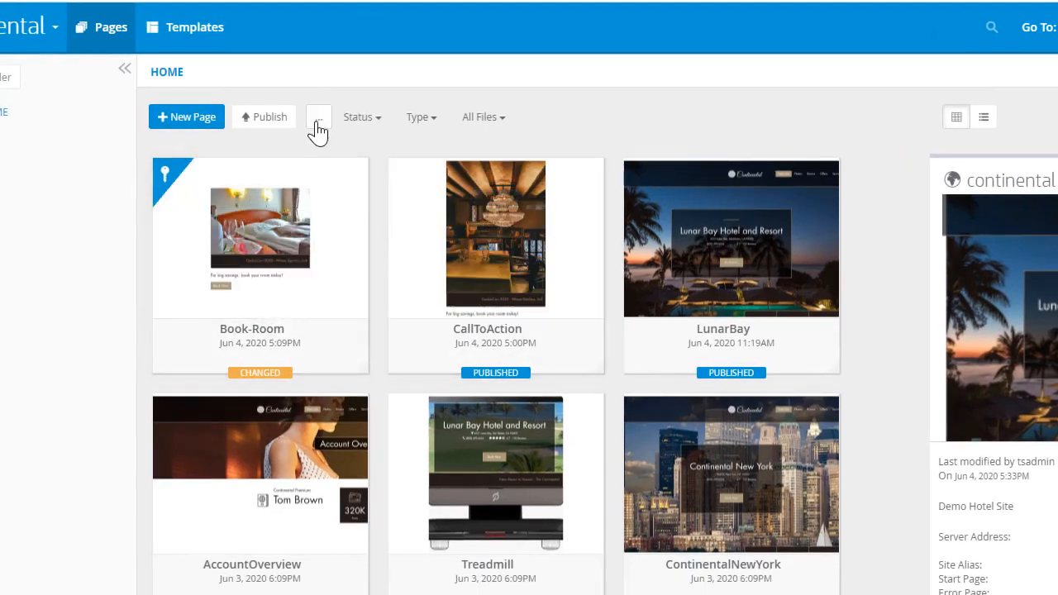
# Publish the Book-Room page immediately and refresh the page list
pyautogui.click(319, 124)
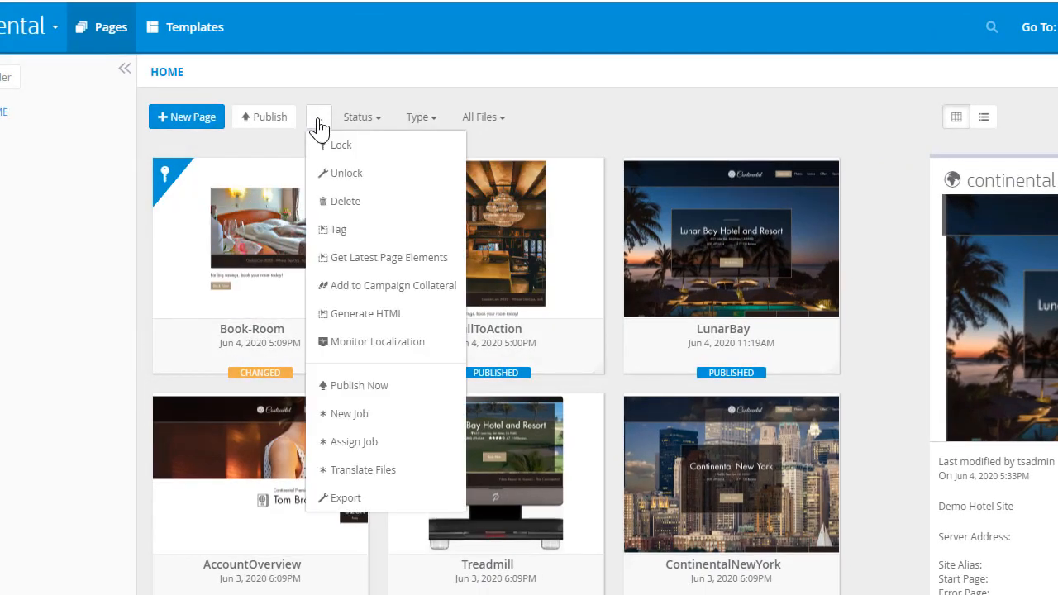
pyautogui.click(371, 392)
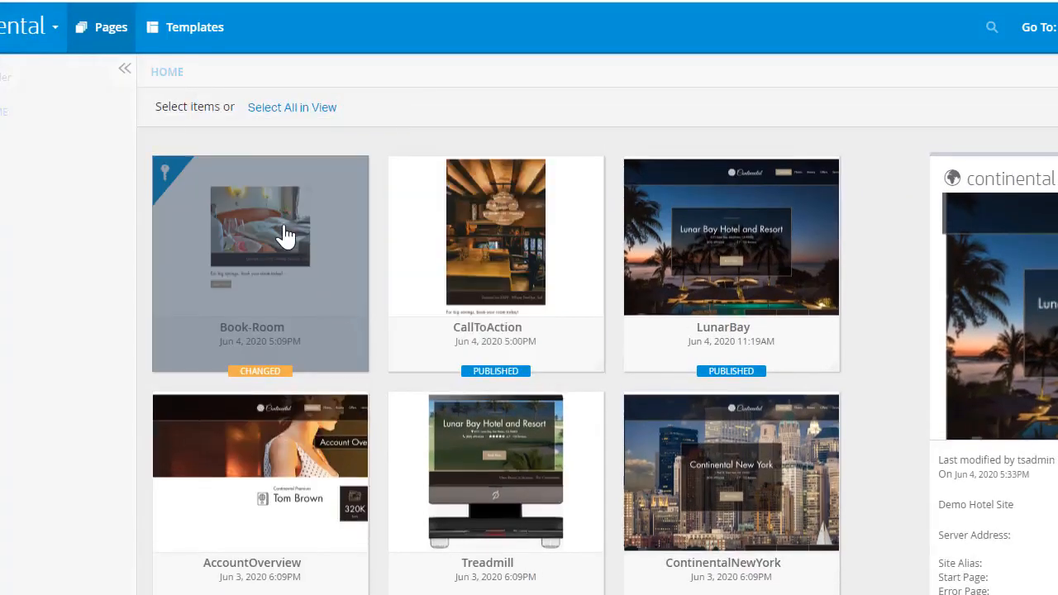
pyautogui.click(283, 235)
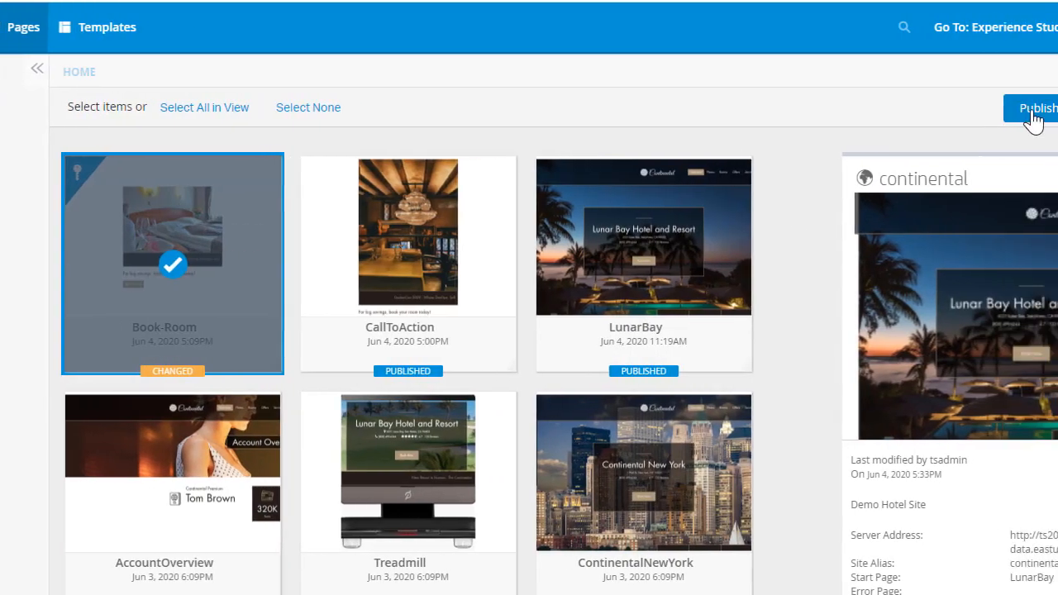
pyautogui.click(920, 108)
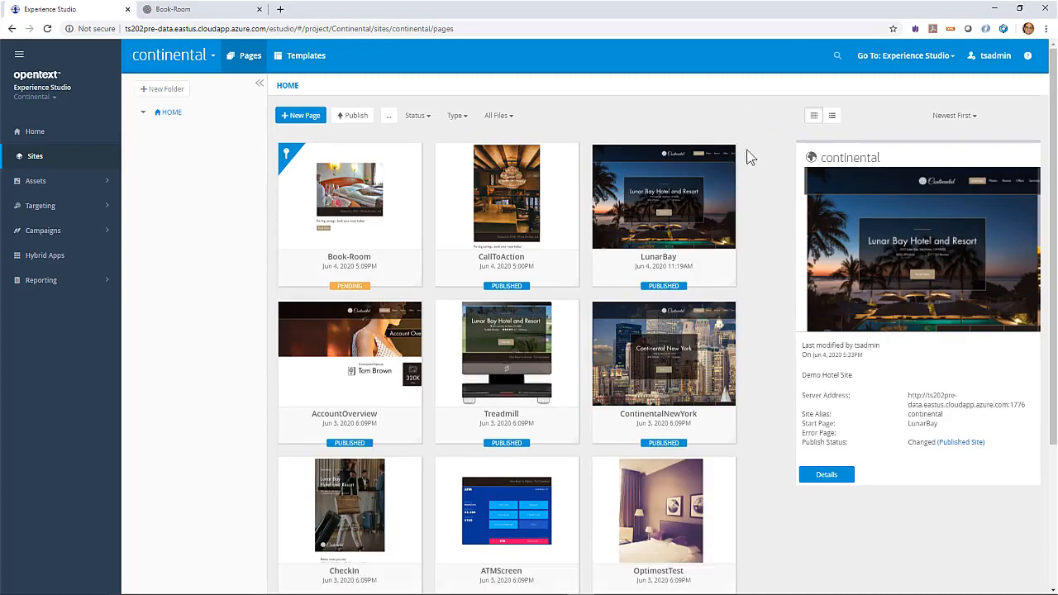
pyautogui.click(48, 28)
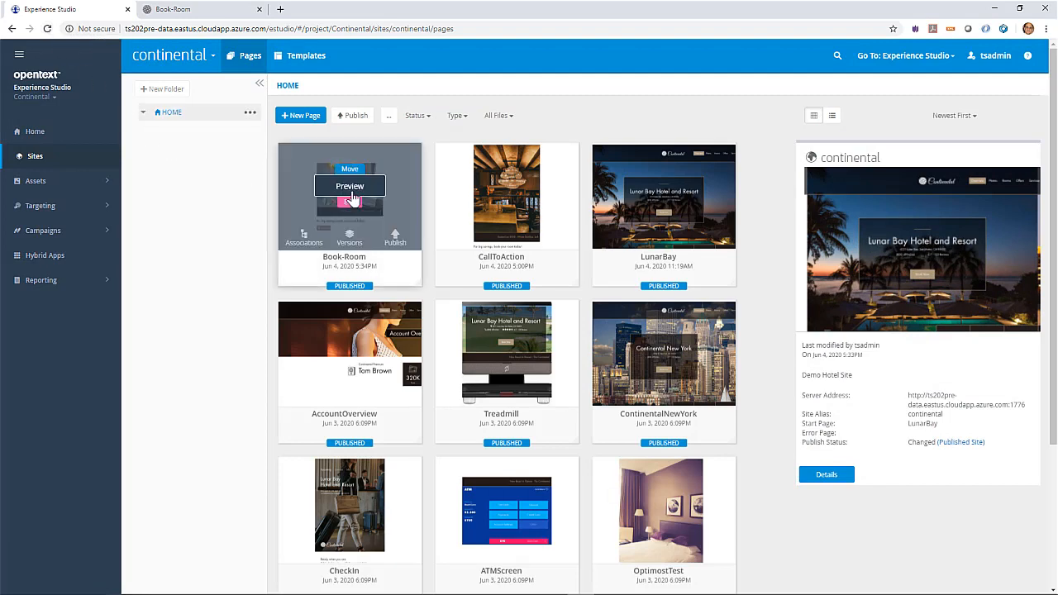
# Preview the Book-Room page and enable Optimost Easy Import mode for it
pyautogui.click(354, 192)
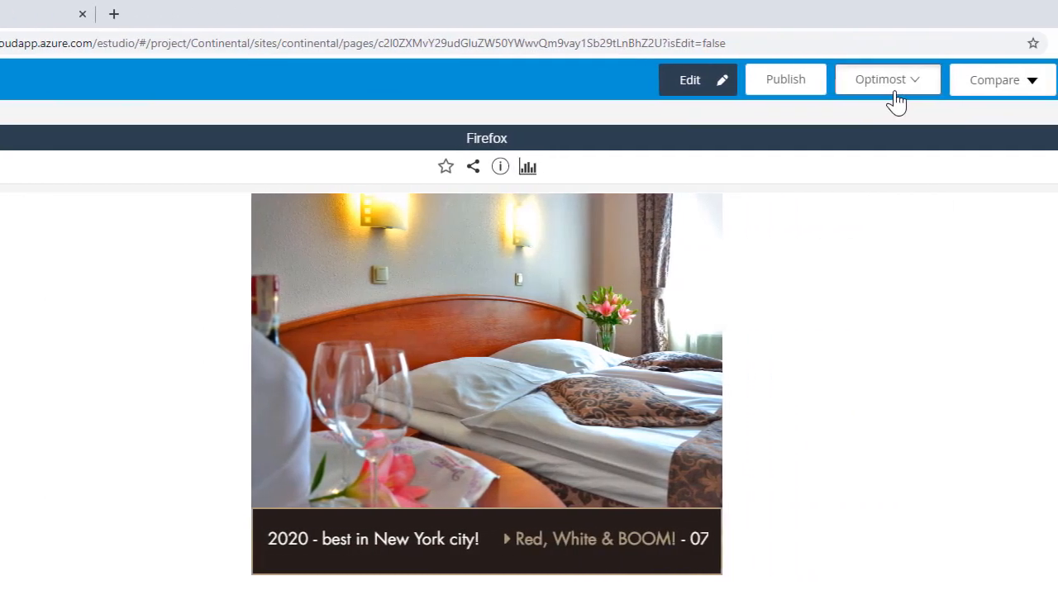
pyautogui.click(895, 94)
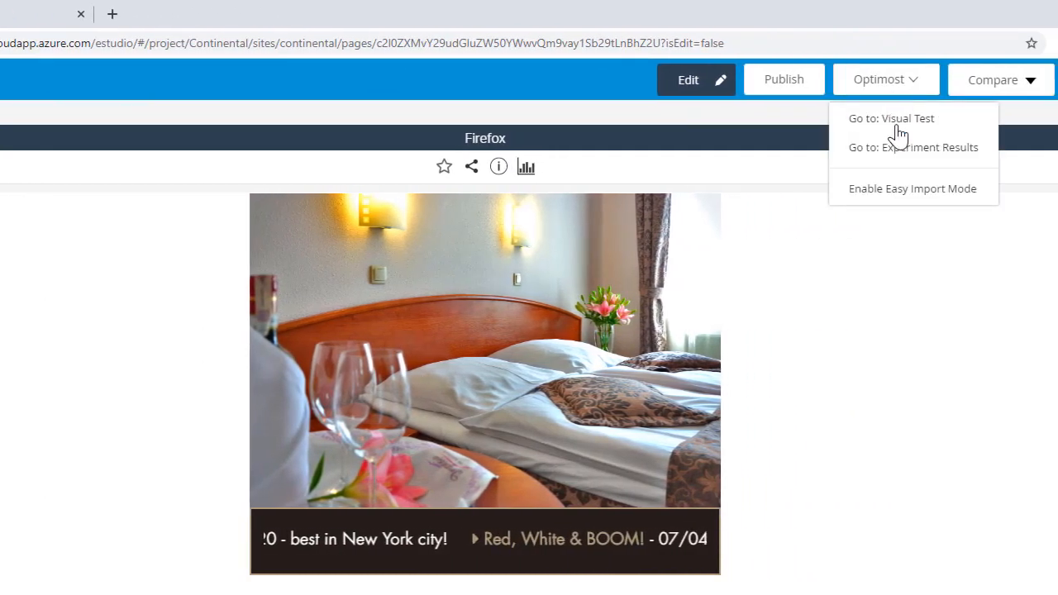
pyautogui.click(912, 192)
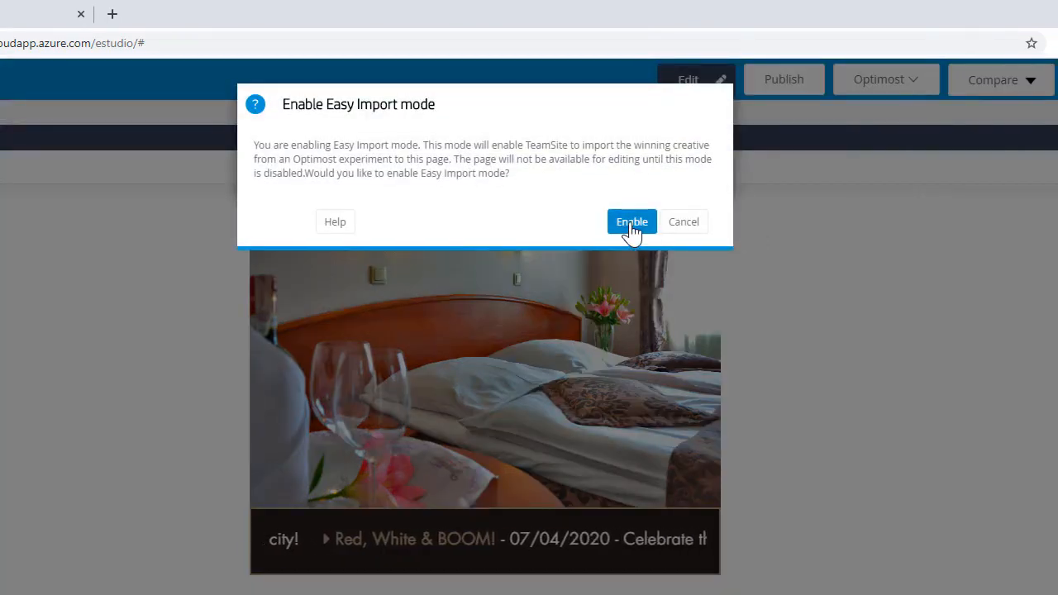
pyautogui.click(631, 223)
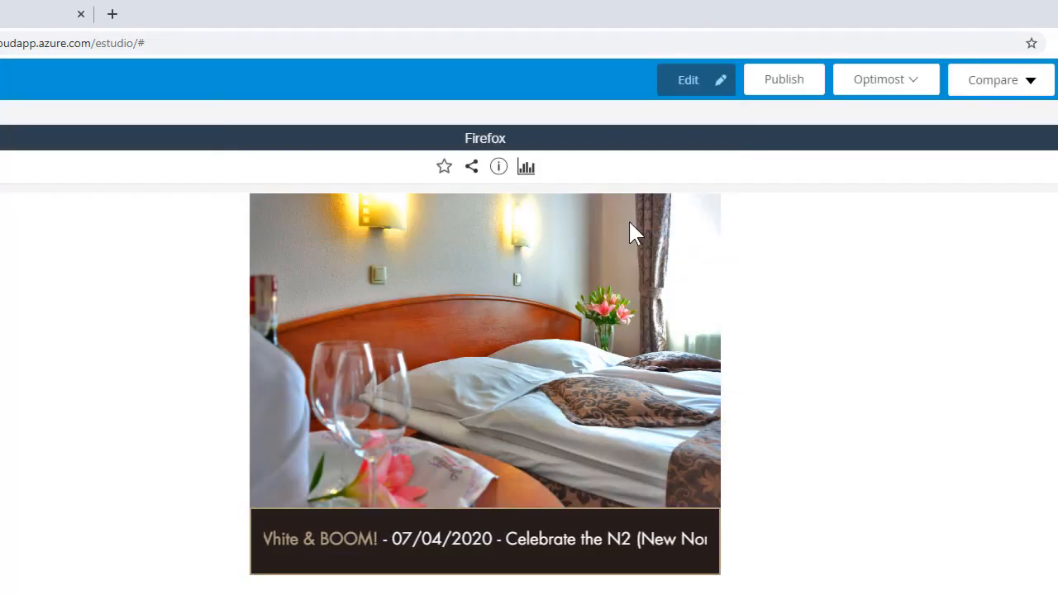
# Create the Visual Test experiment BookRoom-Test for the page in the Default portfolio and enable Easy Import mode for it
pyautogui.click(895, 91)
pyautogui.click(920, 129)
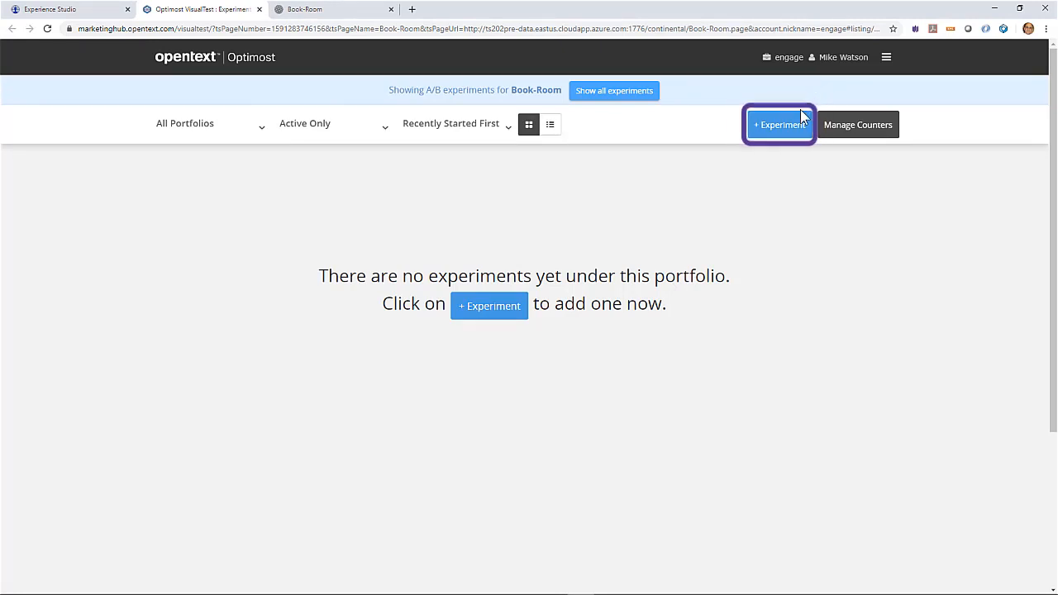
pyautogui.click(783, 124)
pyautogui.click(602, 247)
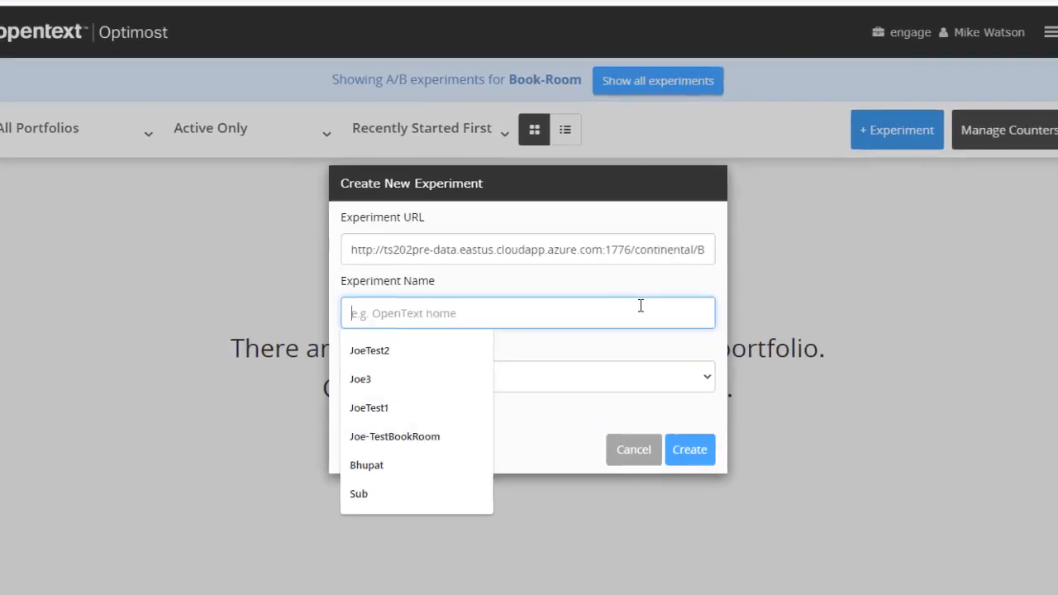
pyautogui.write('Book')
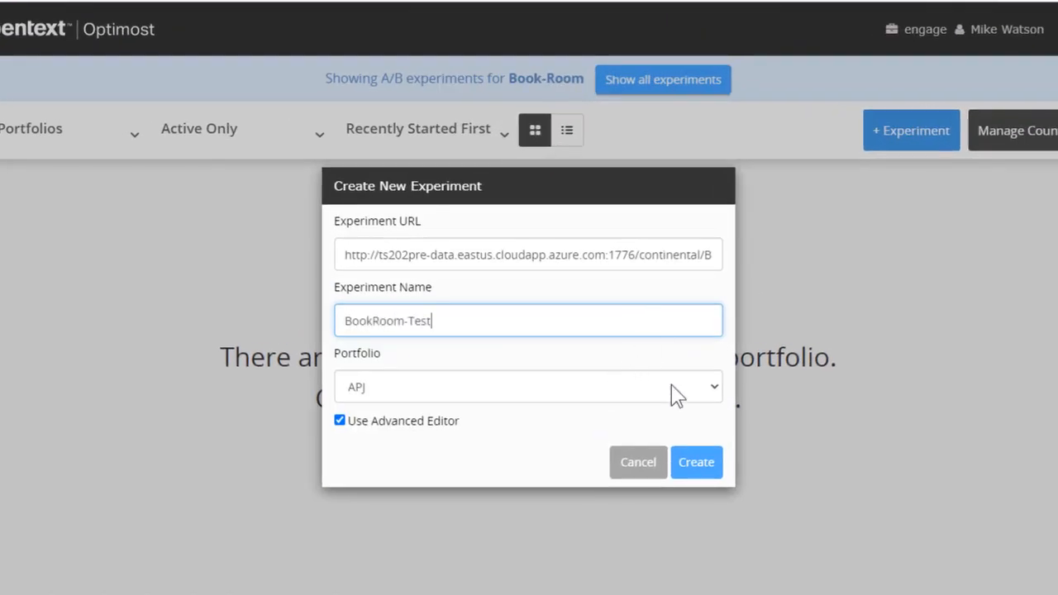
pyautogui.write('Room-Test')
pyautogui.click(676, 395)
pyautogui.click(460, 455)
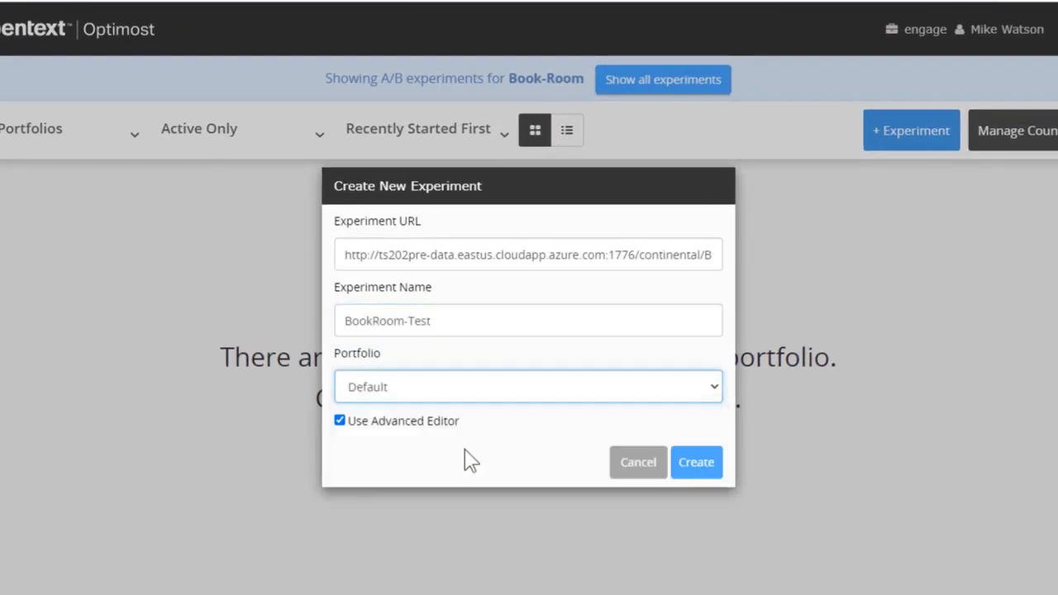
pyautogui.click(695, 464)
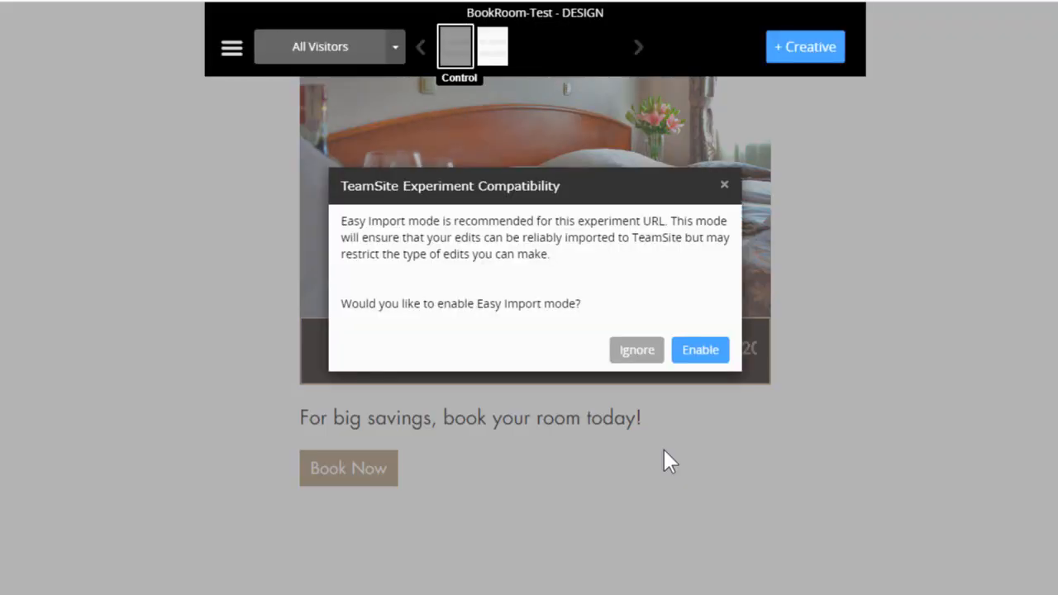
pyautogui.click(700, 350)
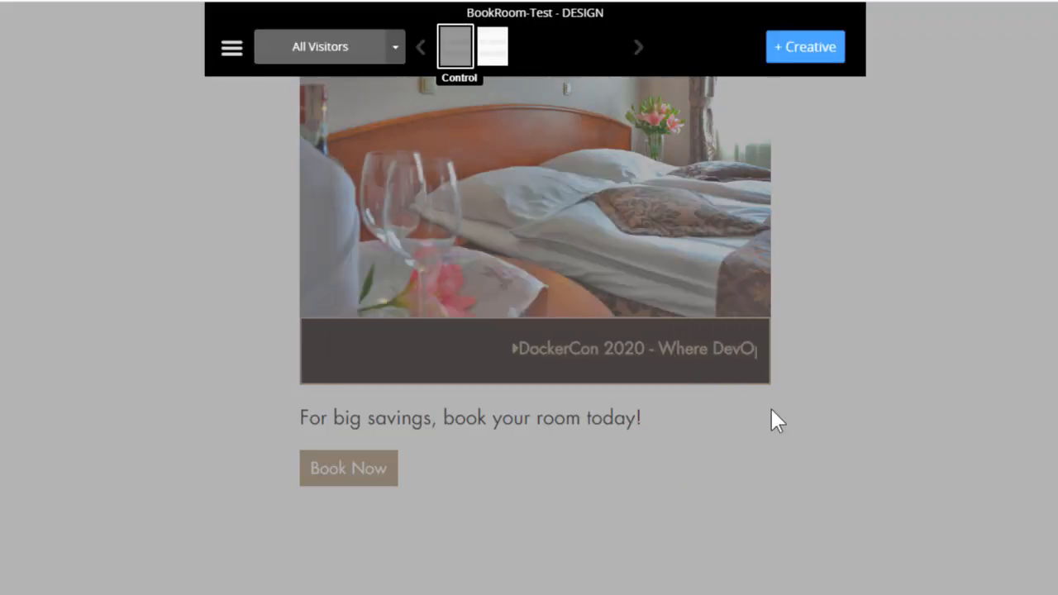
# Rename the experiment's first creative as Save20of100
pyautogui.click(494, 48)
pyautogui.click(505, 77)
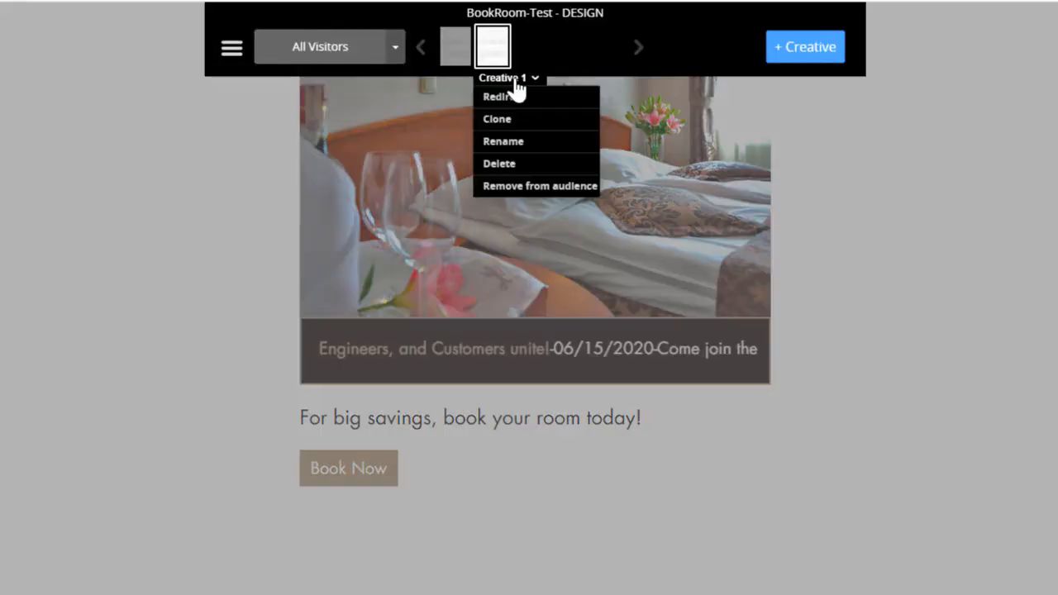
pyautogui.click(502, 142)
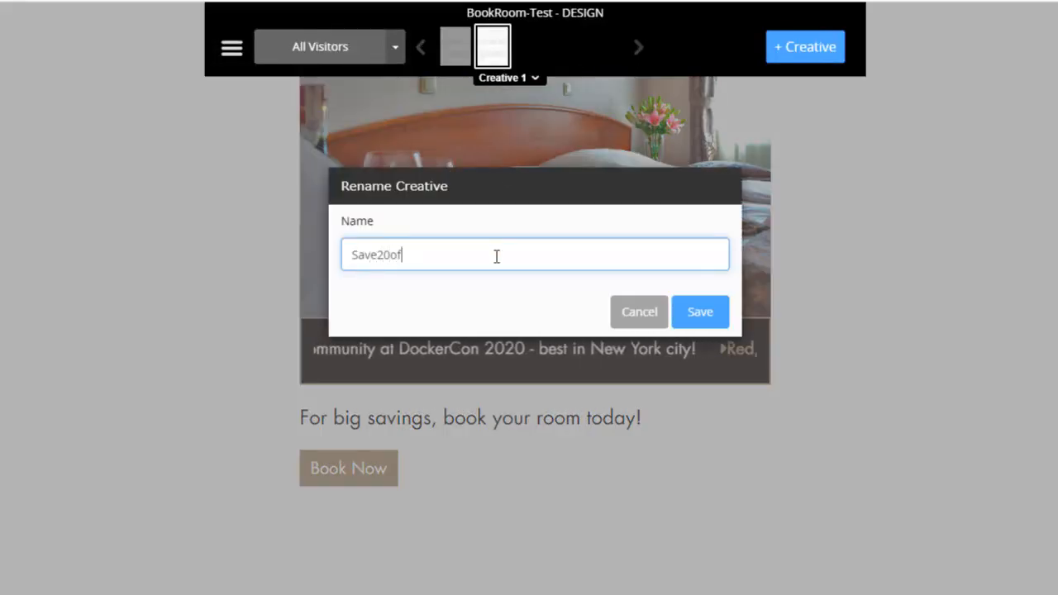
pyautogui.click(698, 312)
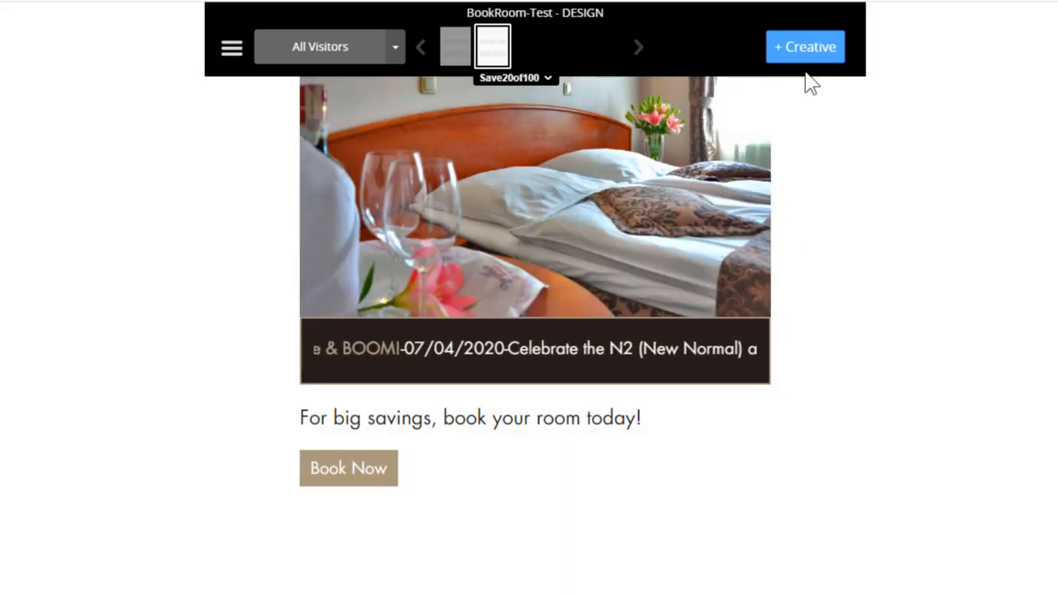
# Add a second creative to the experiment and name it Free1of5
pyautogui.click(798, 50)
pyautogui.click(566, 81)
pyautogui.click(547, 142)
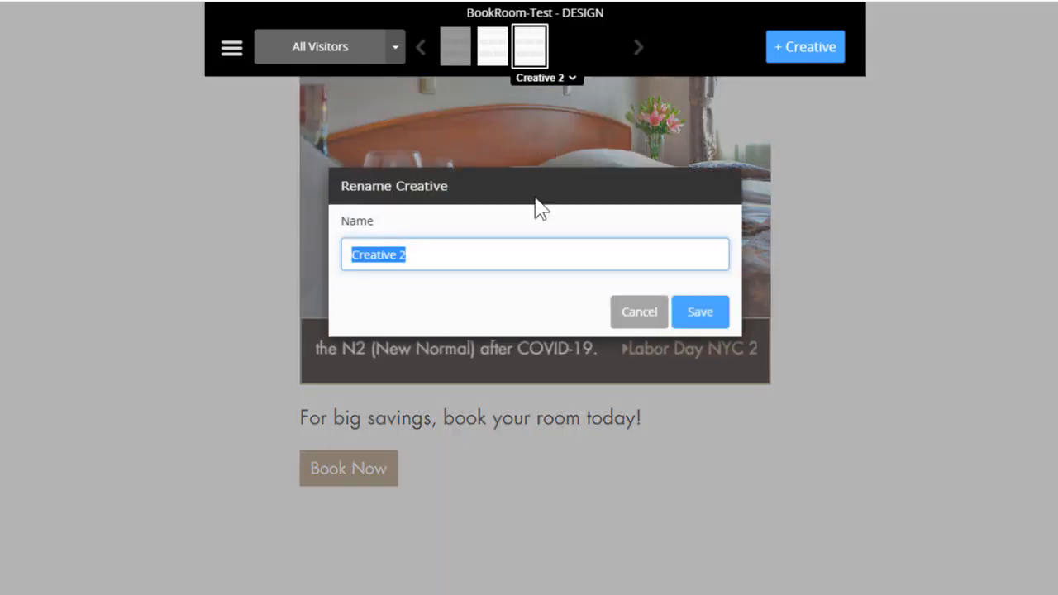
pyautogui.write('Free1of5')
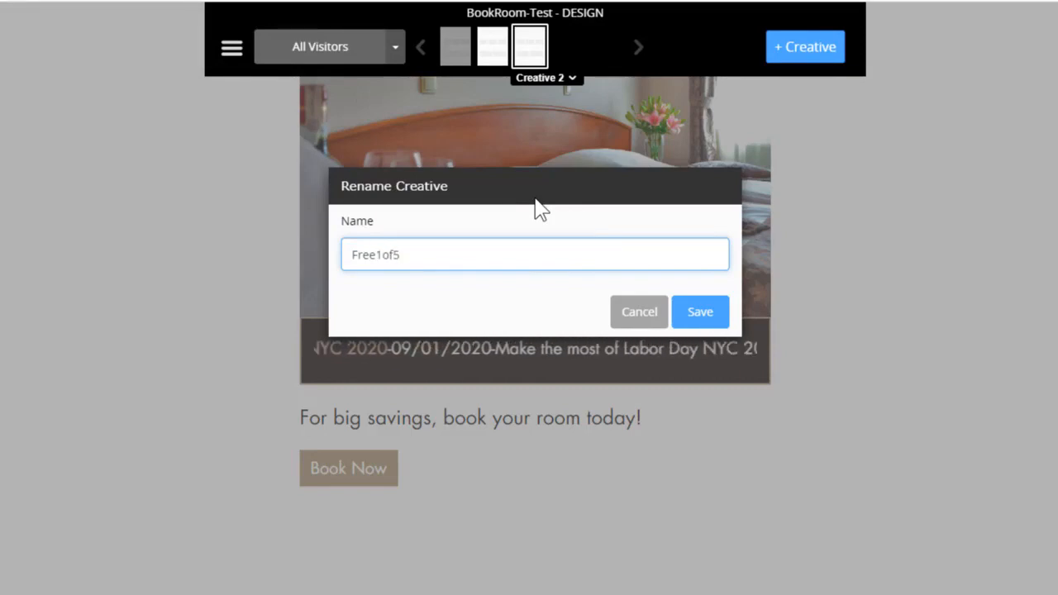
pyautogui.click(694, 312)
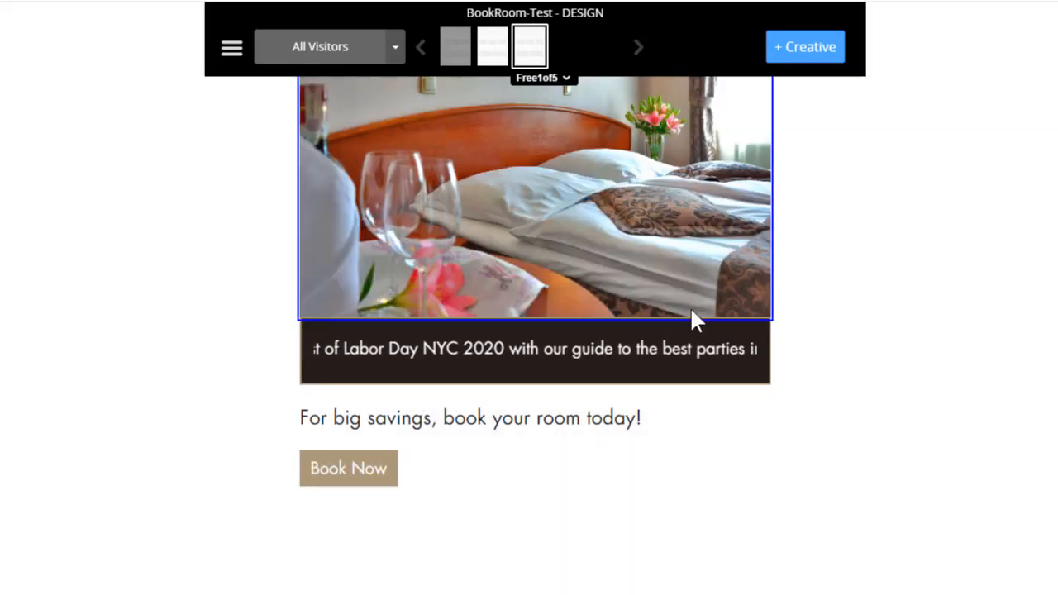
# Look through the experiment's creatives and return to the Save20of100 creative
pyautogui.click(467, 56)
pyautogui.click(489, 51)
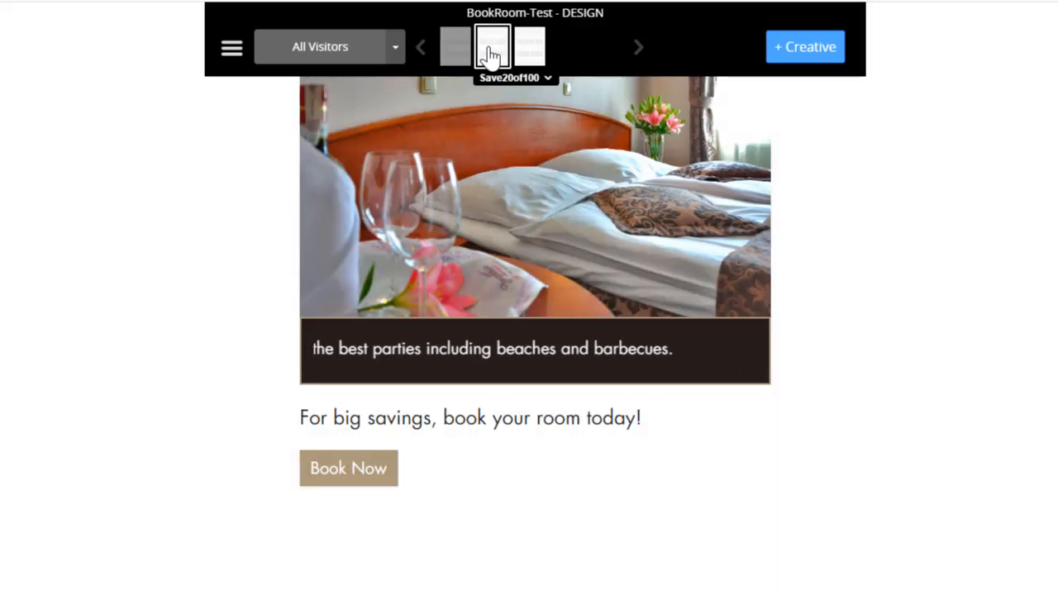
pyautogui.click(529, 54)
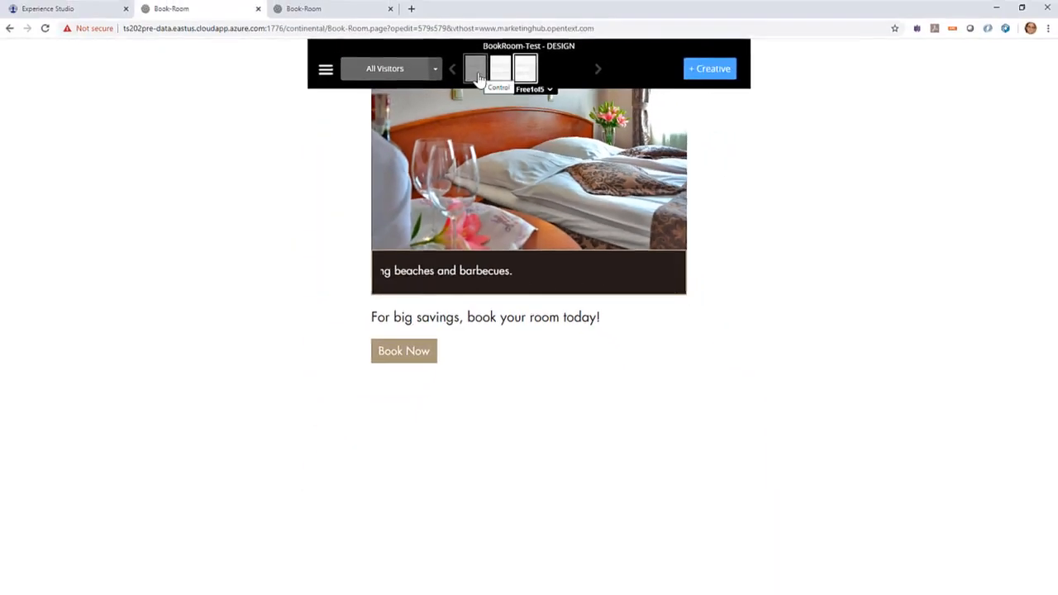
pyautogui.click(500, 74)
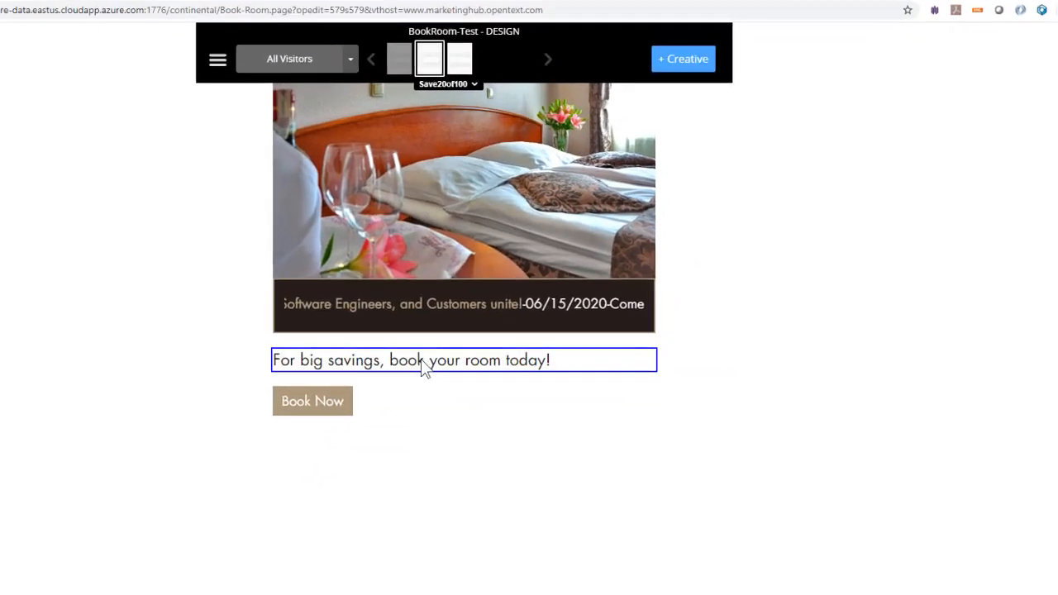
# Change the heading above the Book Now button in the Save20of100 creative to "Save 20% when you book your room now!"
pyautogui.click(496, 321)
pyautogui.moveTo(666, 453)
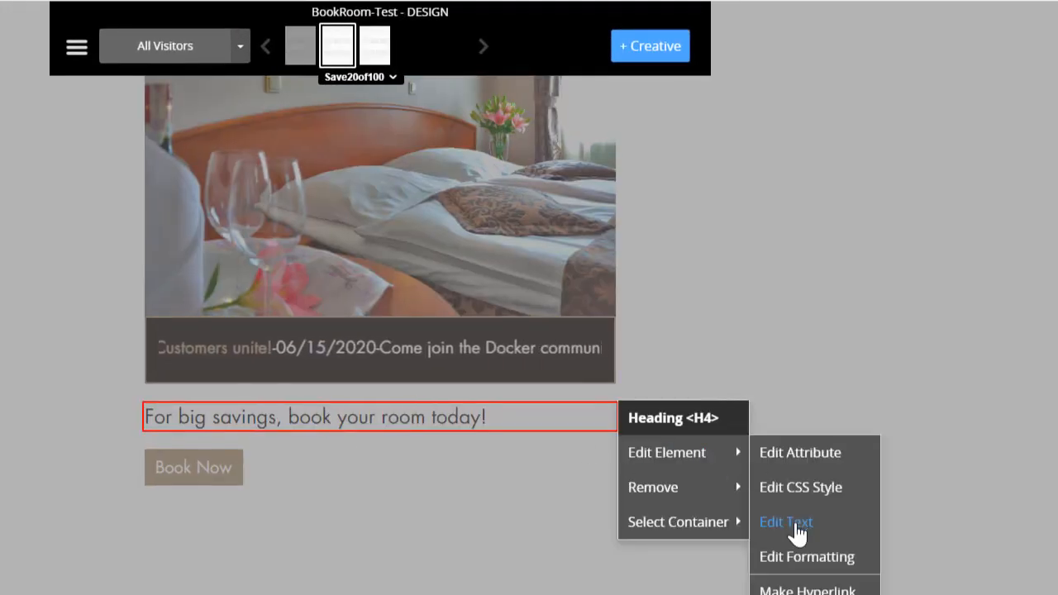
pyautogui.click(798, 536)
pyautogui.moveTo(772, 505); pyautogui.dragTo(619, 464)
pyautogui.write('Sa')
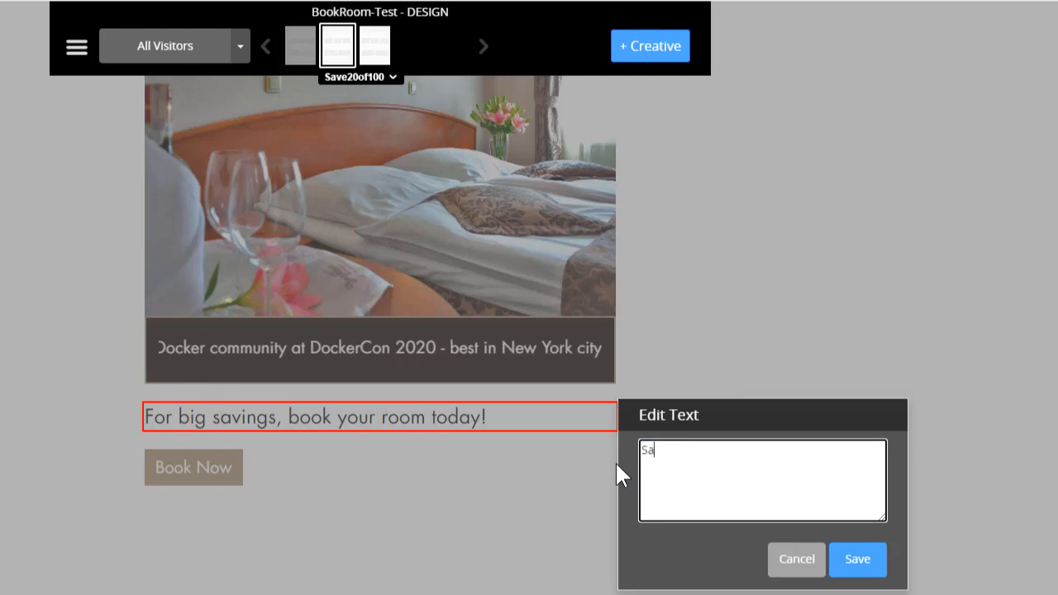
pyautogui.write('ve 20% when you book')
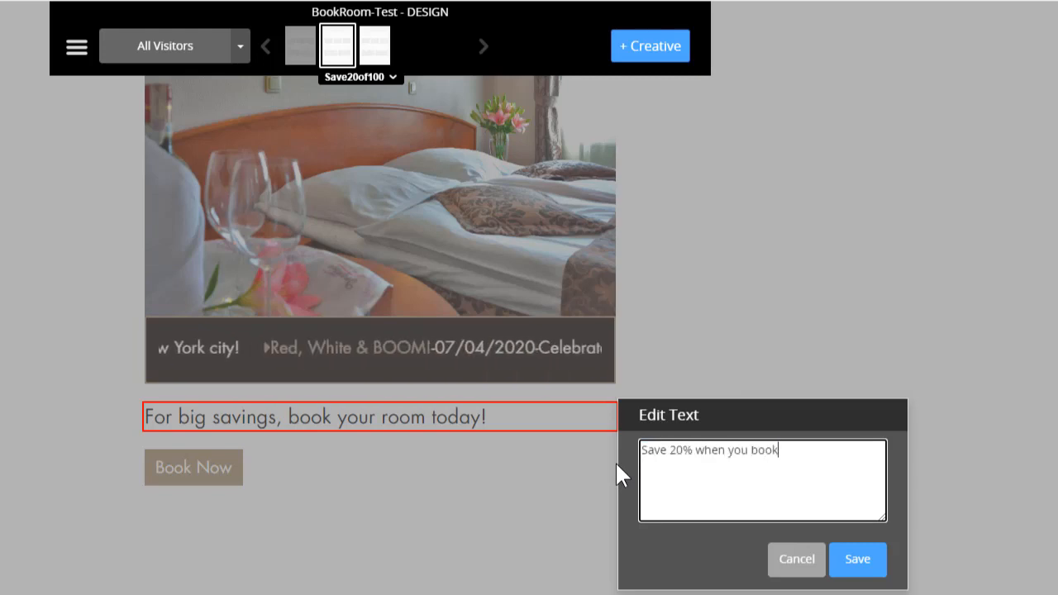
pyautogui.write(' your room now!')
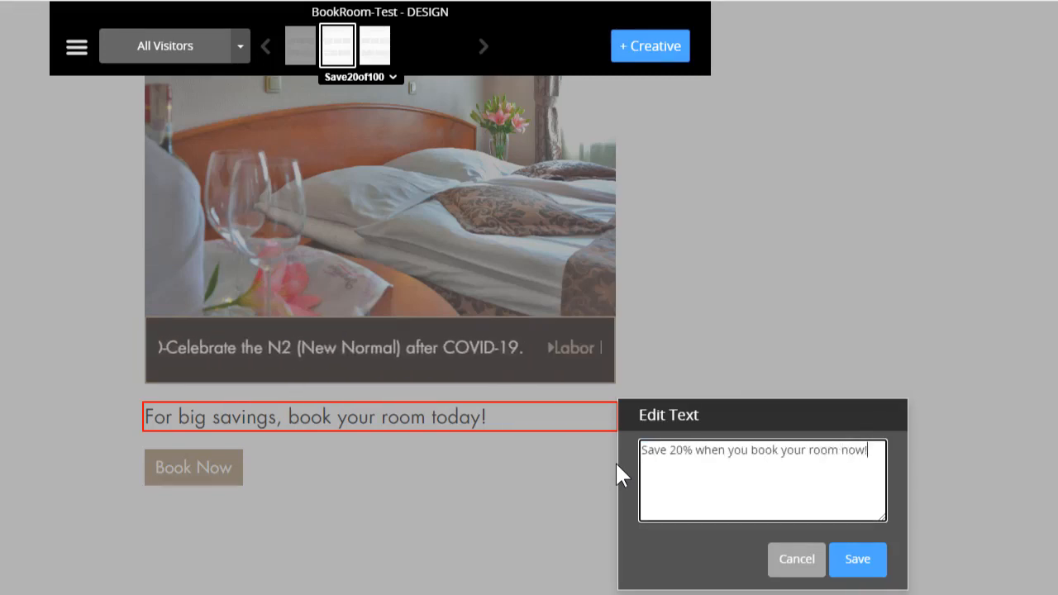
pyautogui.click(859, 560)
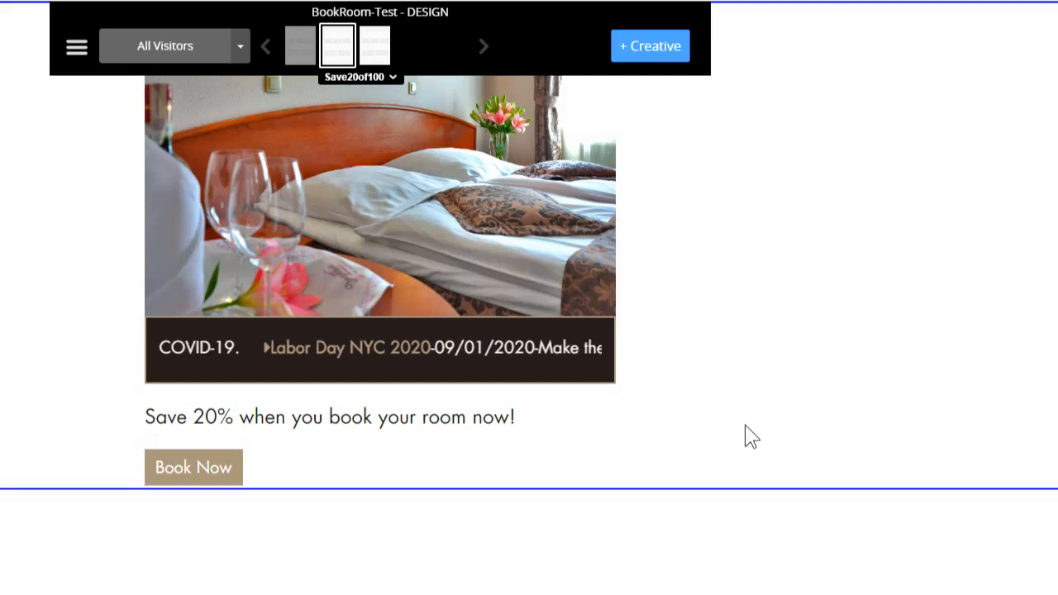
# Replace the room image in the Save20of100 creative by changing its source file to Room%2012.jpg
pyautogui.click(418, 199)
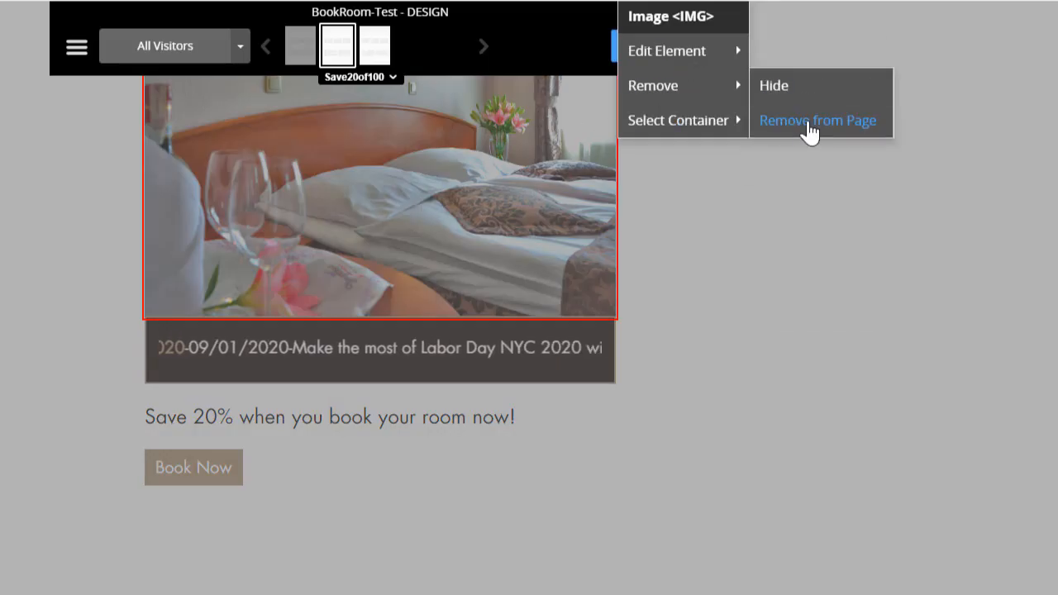
pyautogui.click(798, 120)
pyautogui.click(786, 55)
pyautogui.press('End')
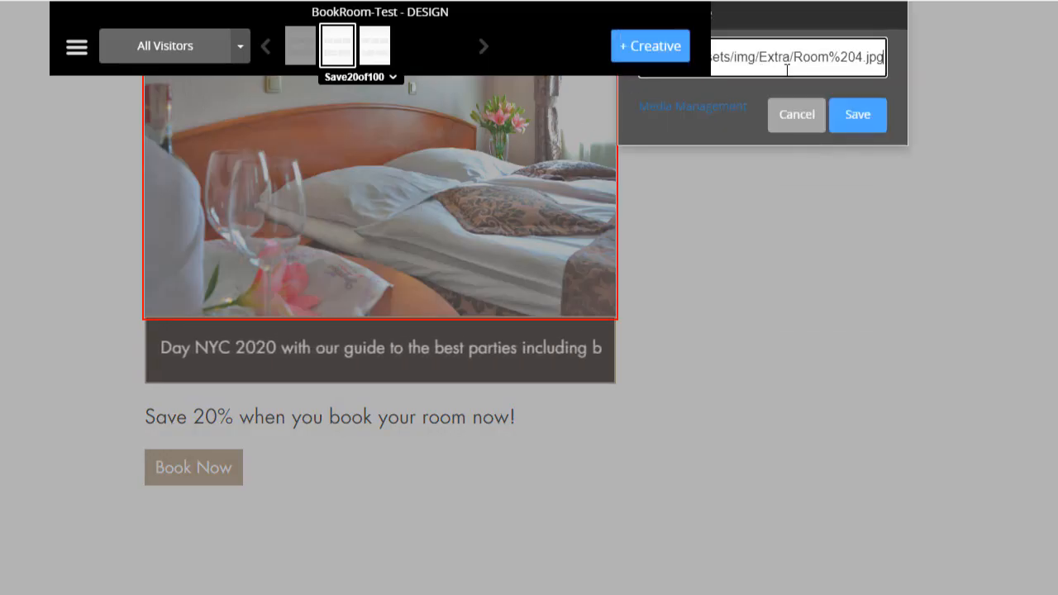
pyautogui.press('Left')
pyautogui.press('Left')
pyautogui.press('Left')
pyautogui.press('Left')
pyautogui.hotkey('shift', 'Left')
pyautogui.write('12')
pyautogui.click(857, 120)
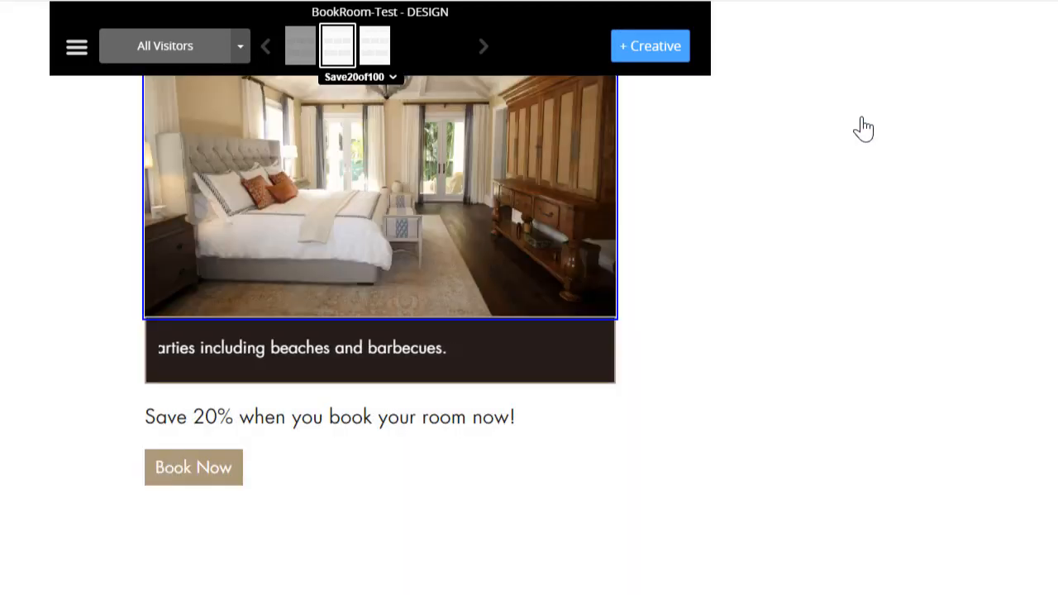
# In the Free1of5 creative, change the heading above the Book Now button to "Book five nights and get one FREE!"
pyautogui.click(378, 60)
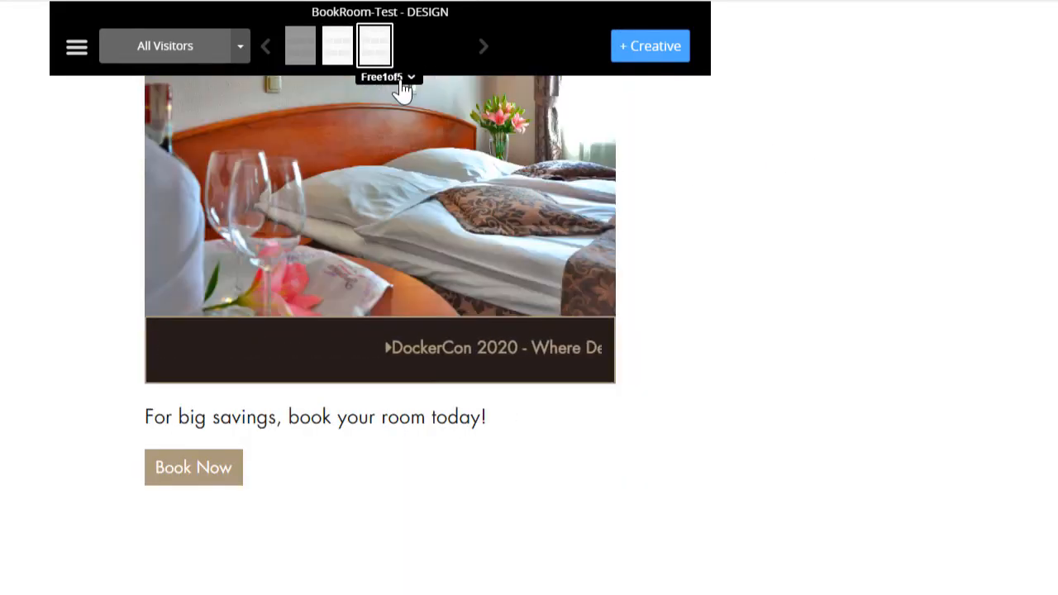
pyautogui.click(372, 421)
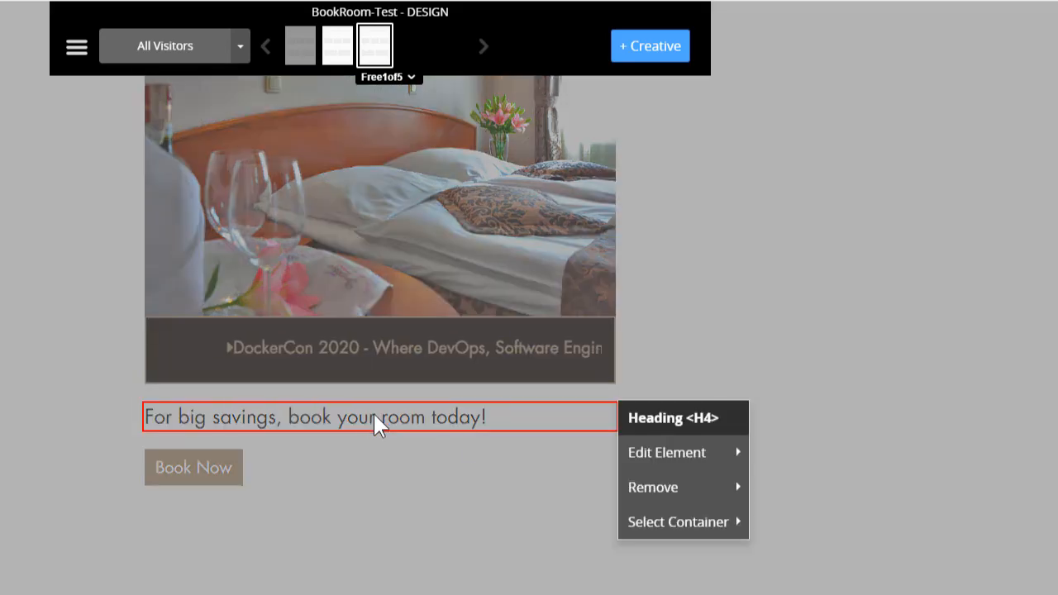
pyautogui.moveTo(704, 482)
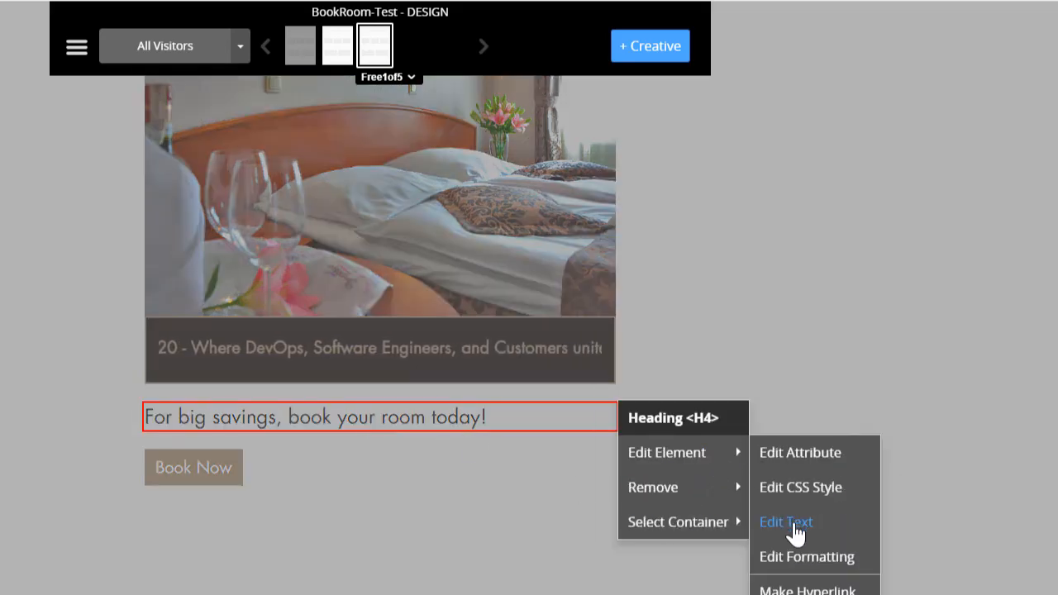
pyautogui.click(772, 520)
pyautogui.moveTo(867, 458); pyautogui.dragTo(576, 491)
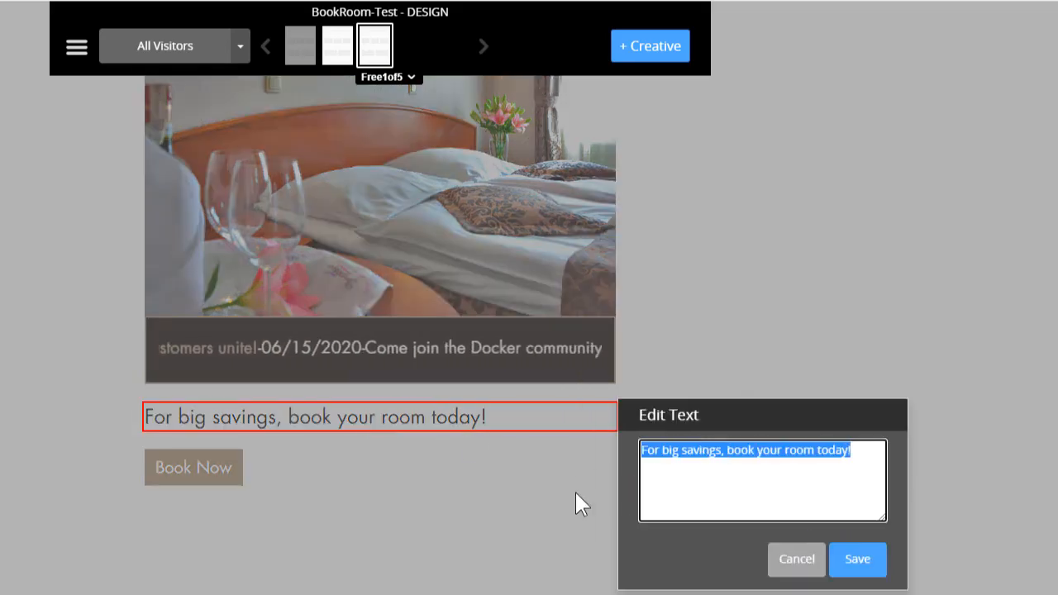
pyautogui.write('Book five nights and')
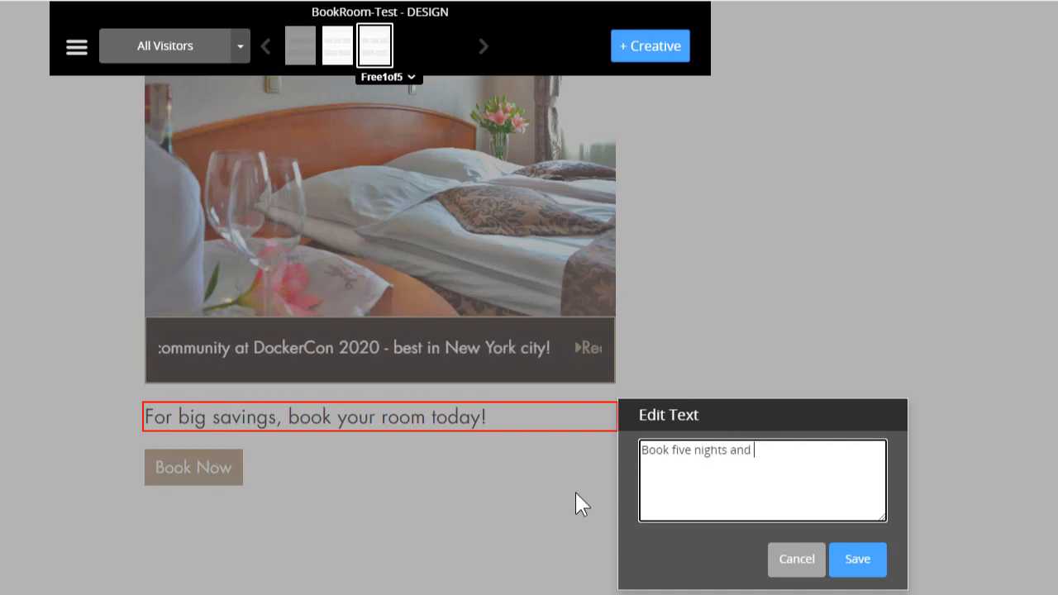
pyautogui.write('!')
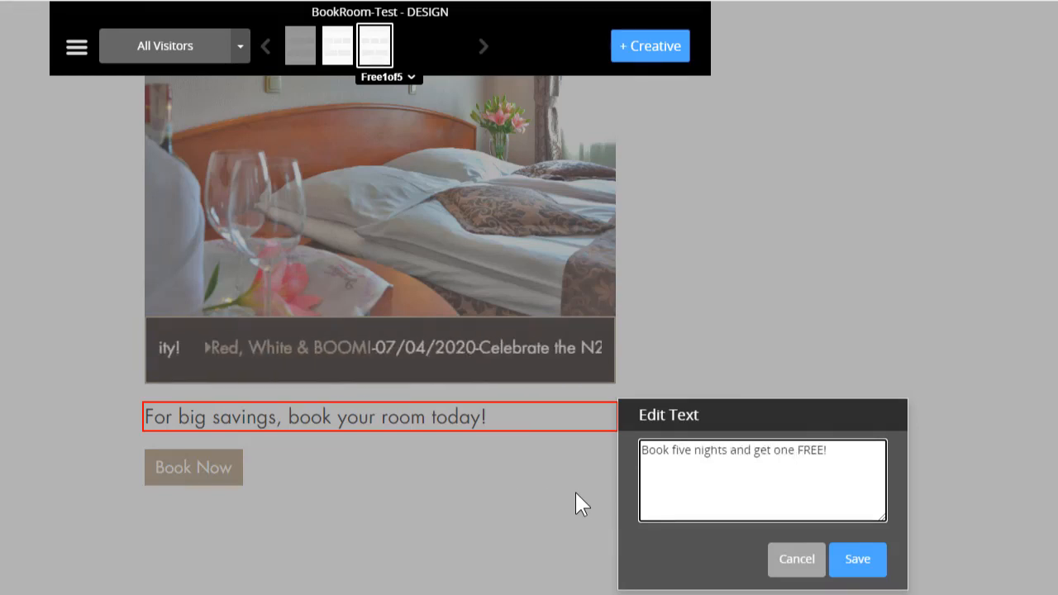
pyautogui.click(855, 560)
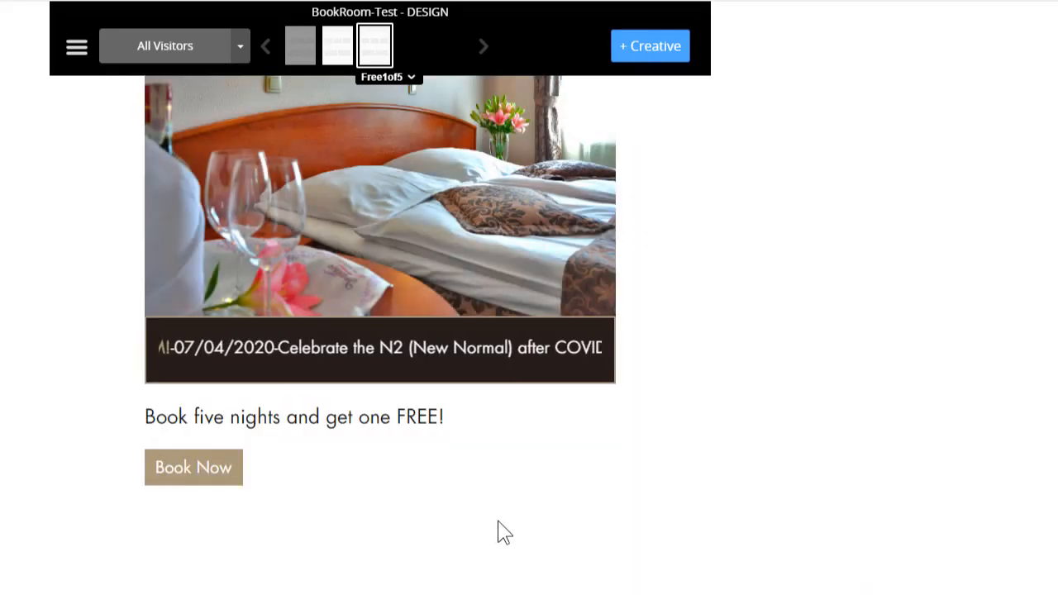
# Replace the room image in the Free1of5 creative by changing its source file to Room%203.jpg
pyautogui.click(461, 268)
pyautogui.moveTo(709, 66)
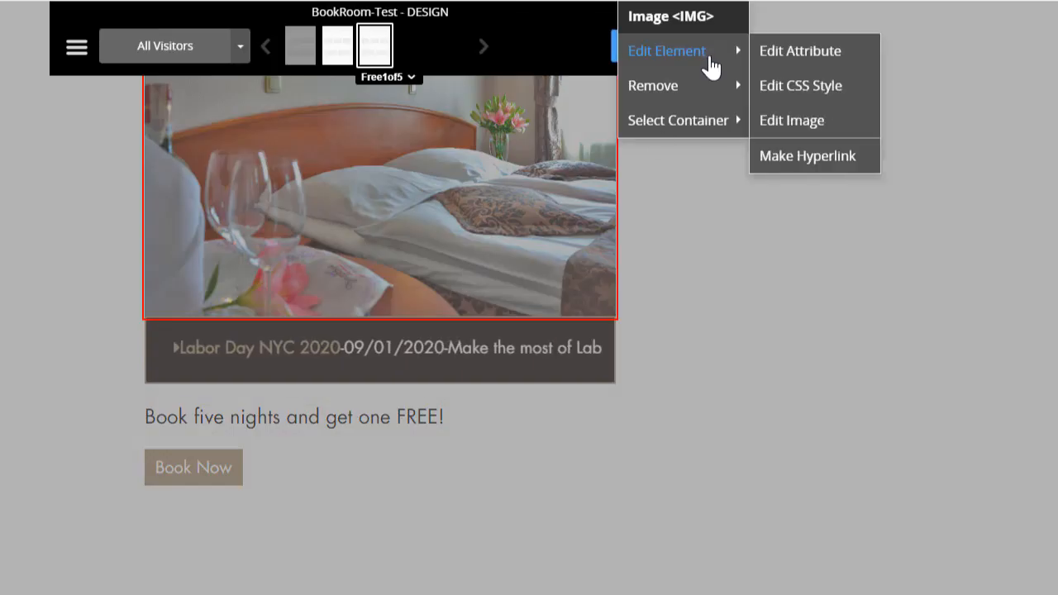
pyautogui.click(798, 123)
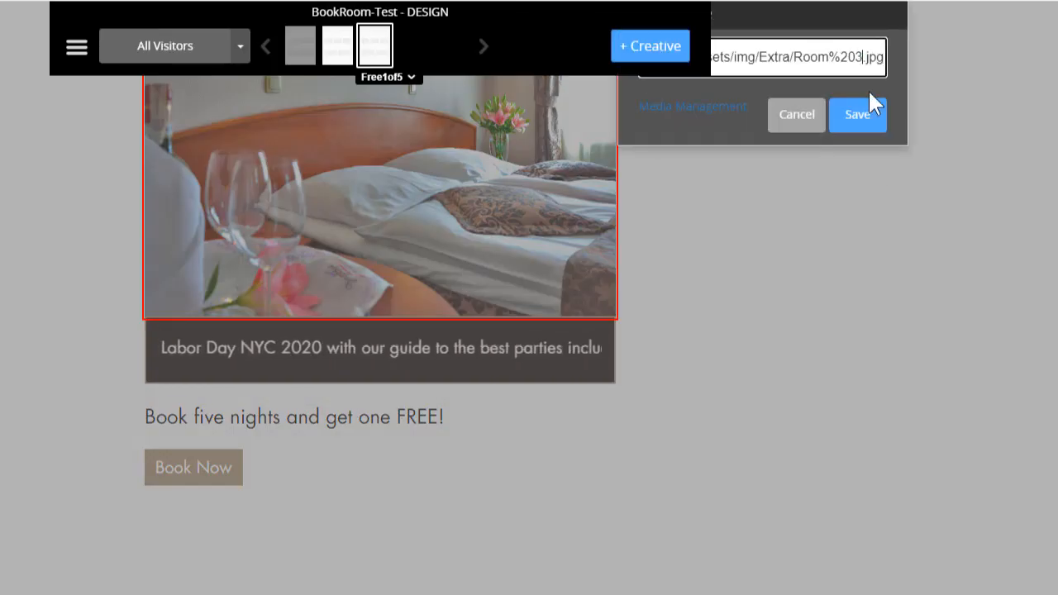
pyautogui.click(864, 118)
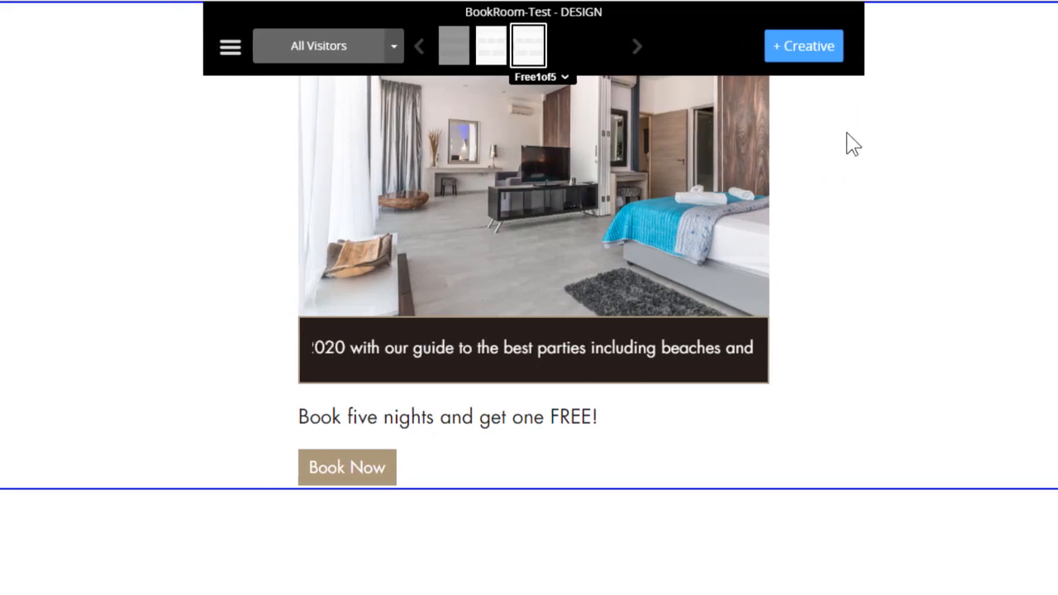
# Compare the image and heading of the Control, Save20of100 and Free1of5 creatives
pyautogui.click(493, 52)
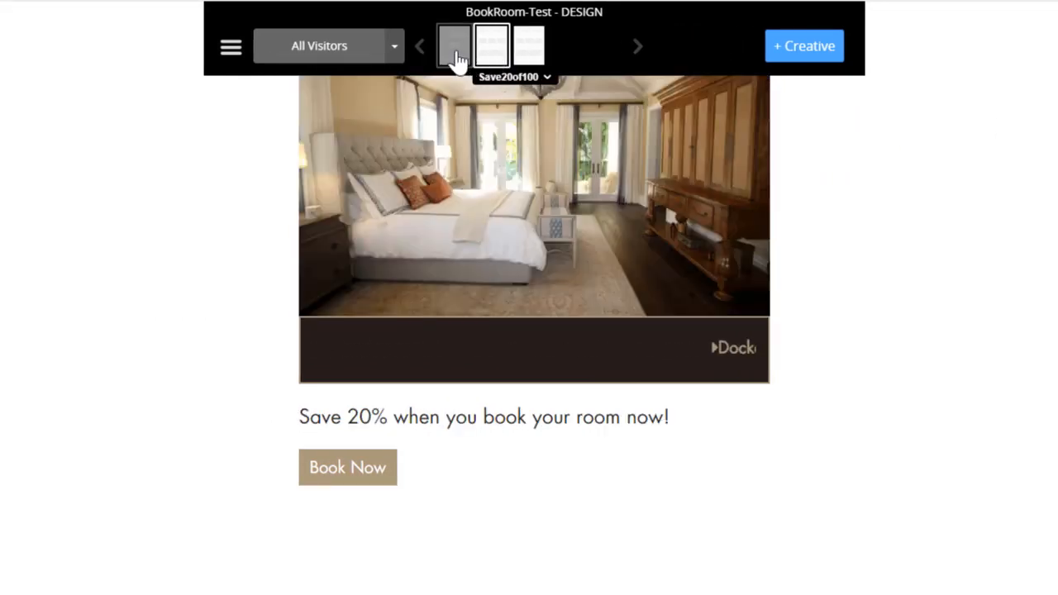
pyautogui.click(454, 51)
pyautogui.click(494, 54)
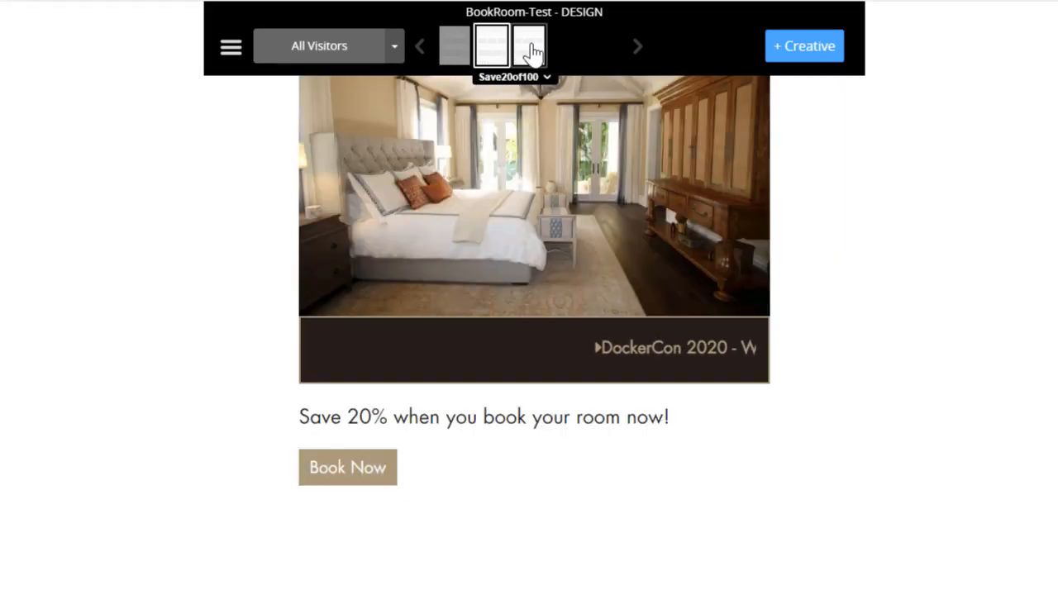
pyautogui.click(534, 52)
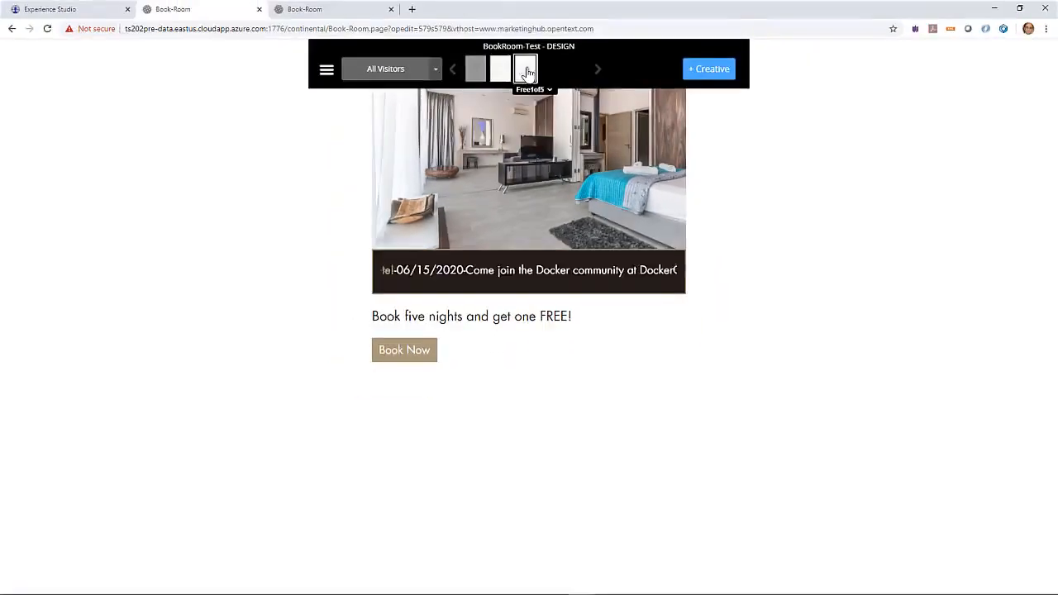
# Switch to the control creative for defining click counters and add a click counter named BookNow_Clicks
pyautogui.click(326, 70)
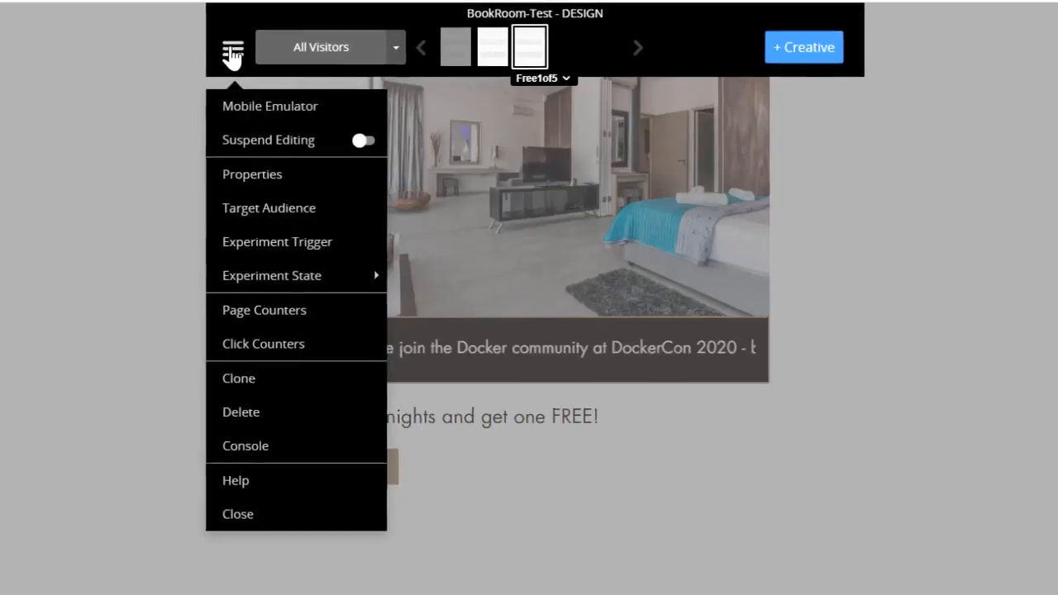
pyautogui.click(288, 351)
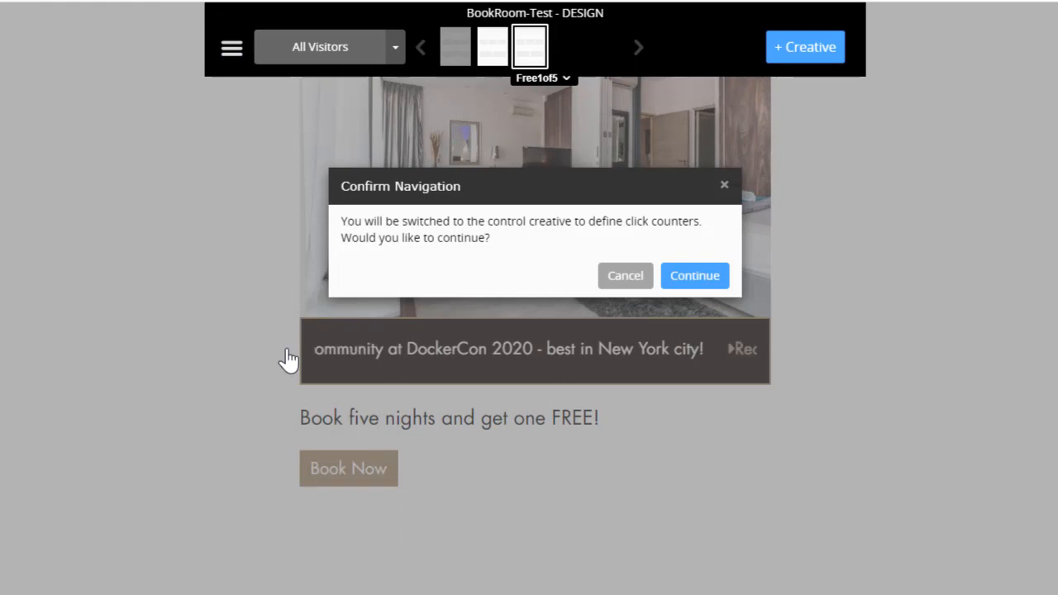
pyautogui.click(693, 281)
pyautogui.click(472, 261)
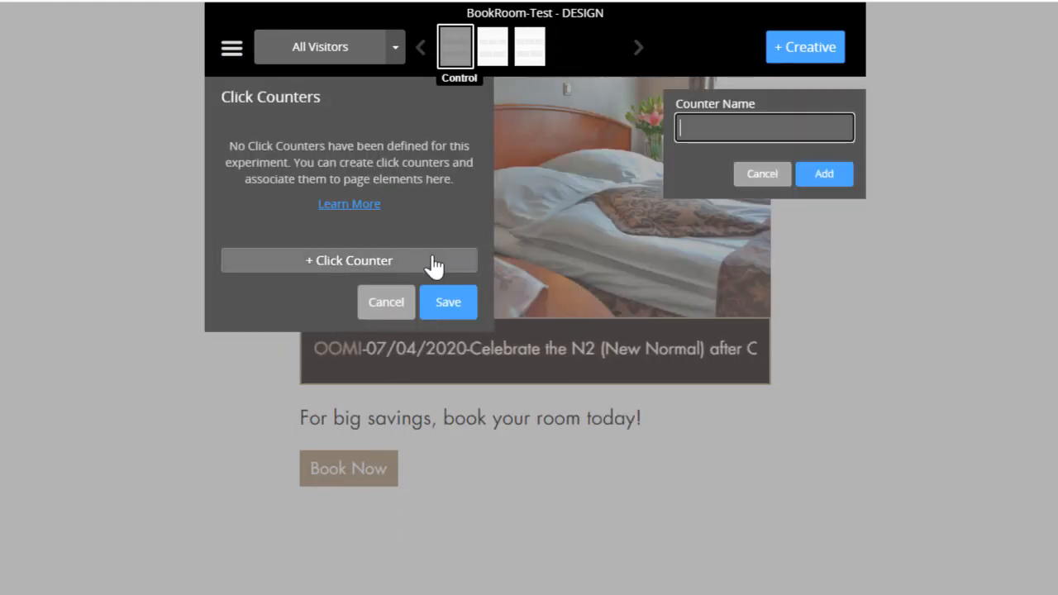
pyautogui.write('BookNo')
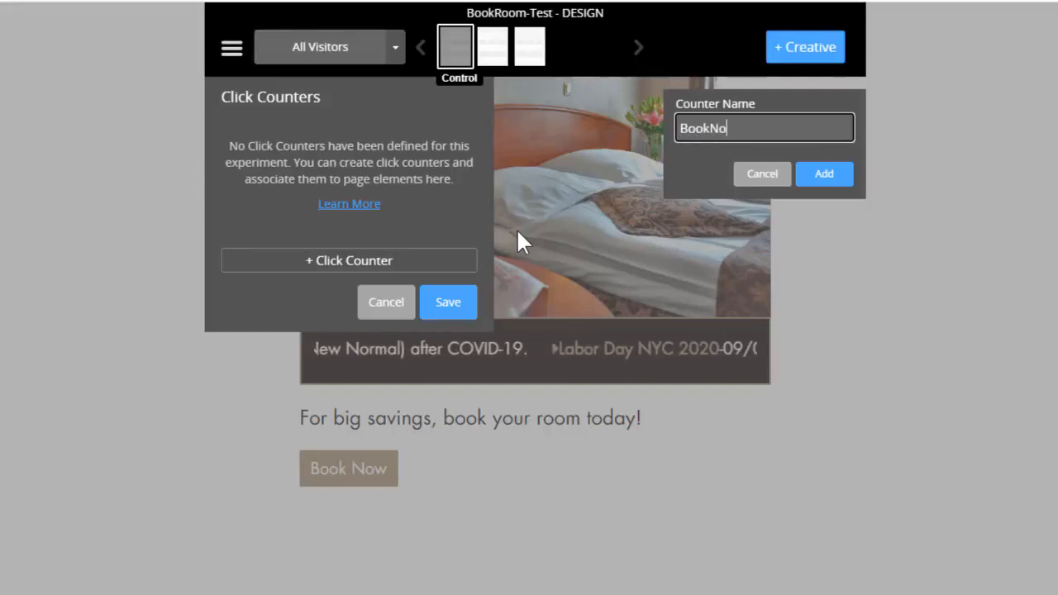
pyautogui.write('w_Clicks')
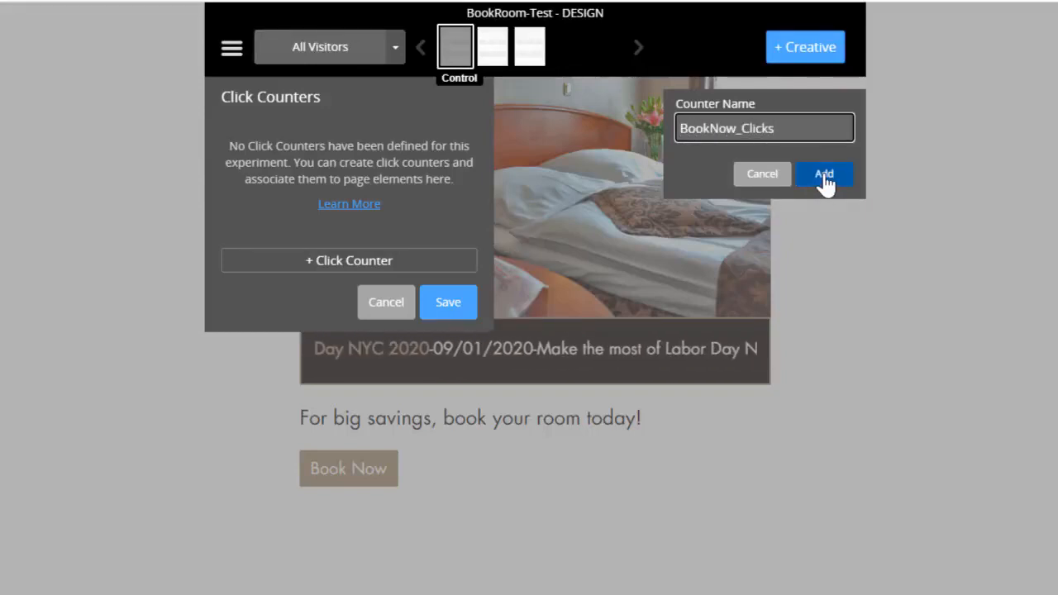
pyautogui.click(823, 176)
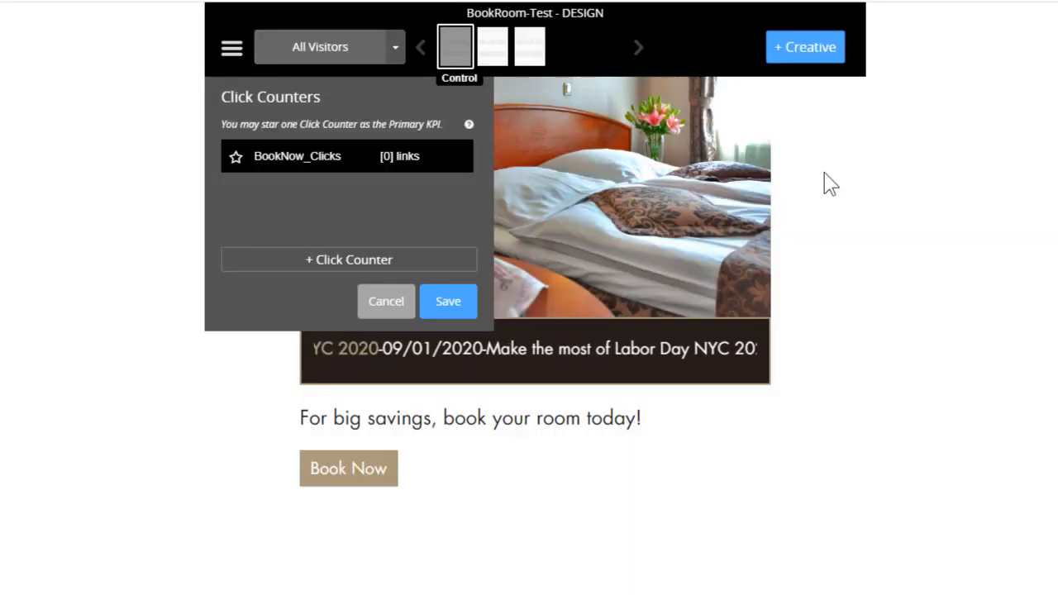
# Link the BookNow_Clicks counter to the Book Now button, star it as the primary KPI, and save the click counters
pyautogui.click(346, 471)
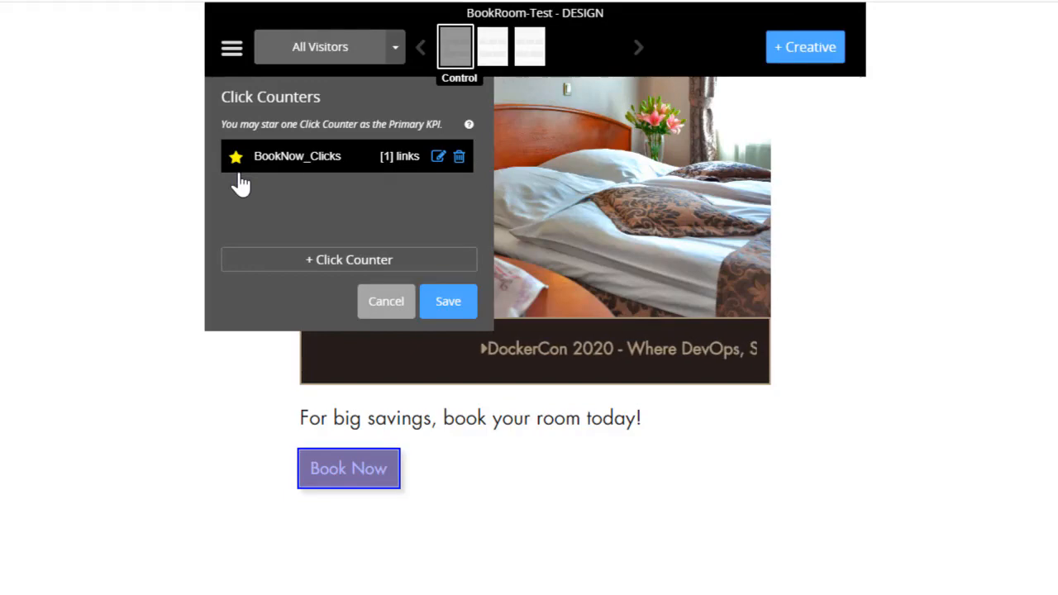
pyautogui.click(451, 303)
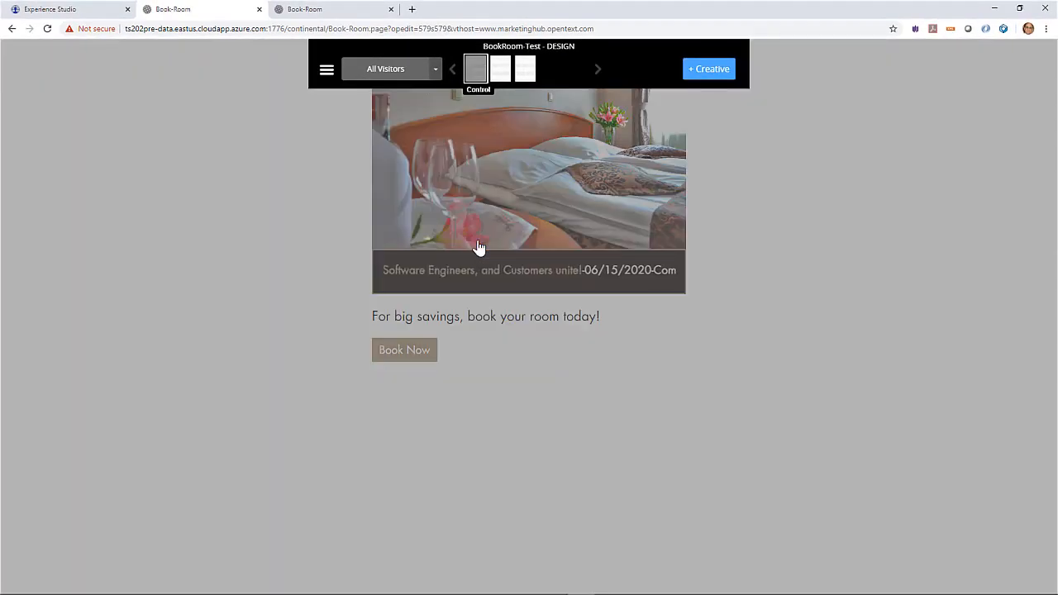
# Set the experiment state to QA and accept the update to the latest TeamSite version number
pyautogui.click(326, 69)
pyautogui.moveTo(384, 228)
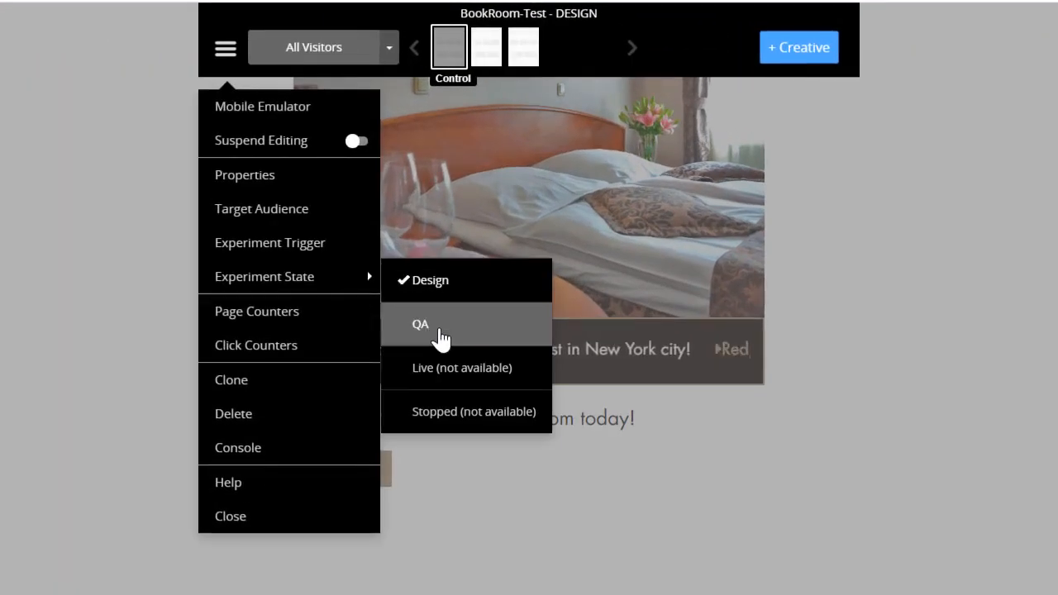
pyautogui.click(440, 331)
pyautogui.click(691, 531)
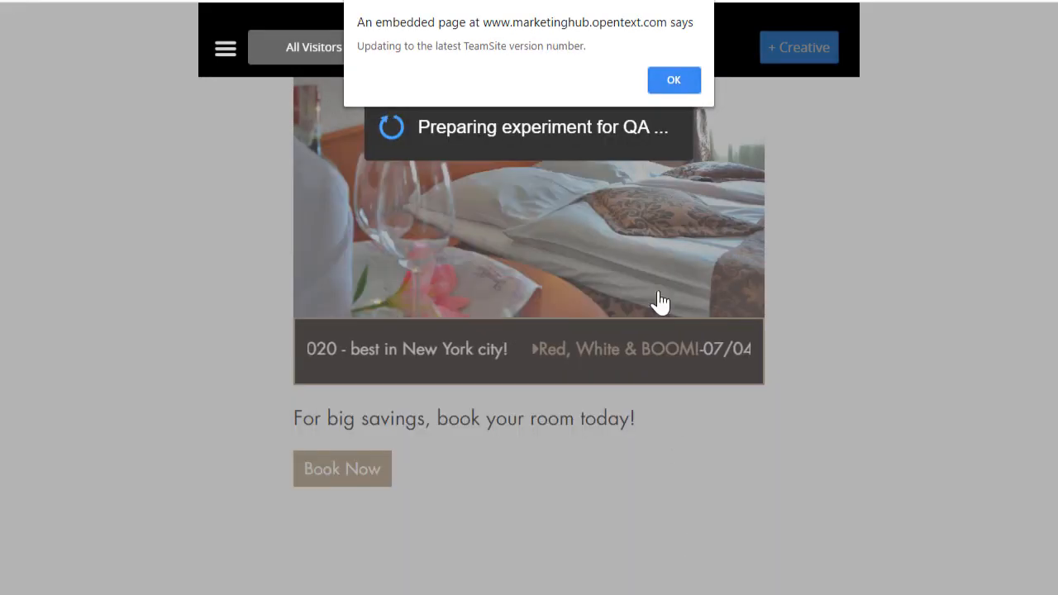
pyautogui.click(673, 81)
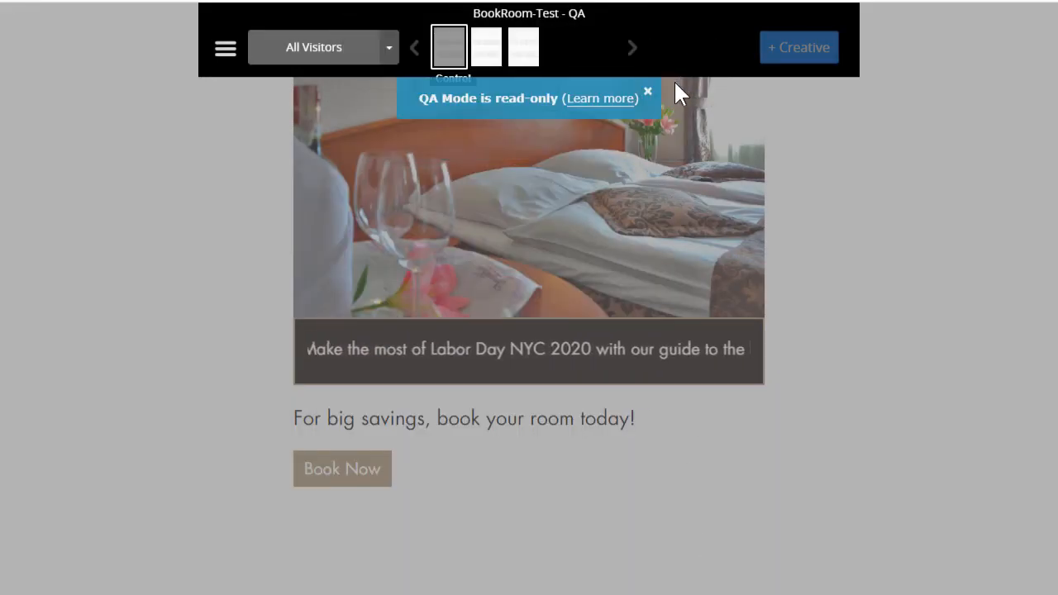
# Set the BookRoom-Test experiment state to Live and confirm the change
pyautogui.click(224, 55)
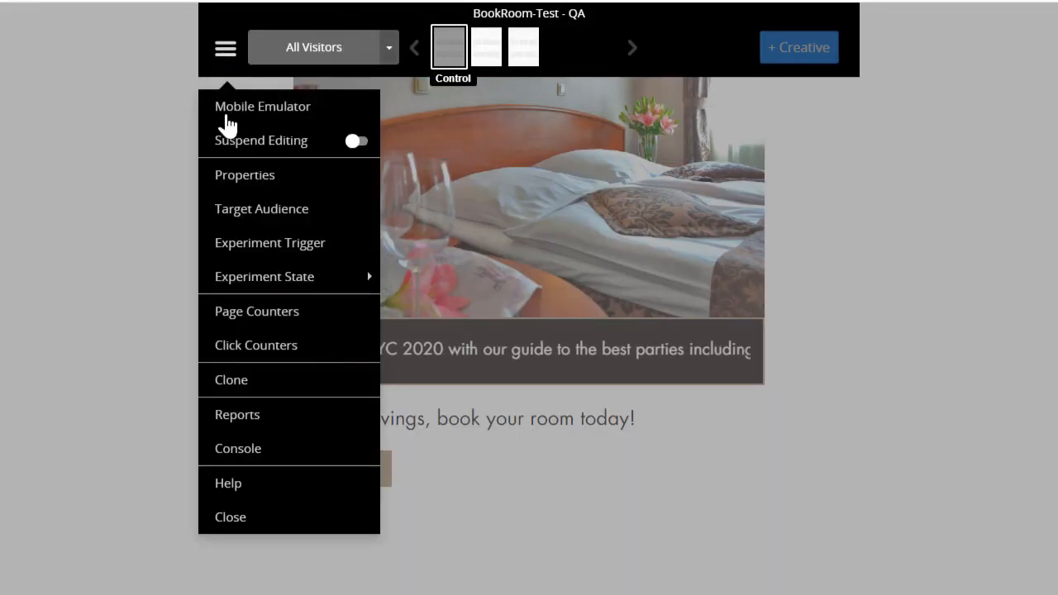
pyautogui.moveTo(333, 286)
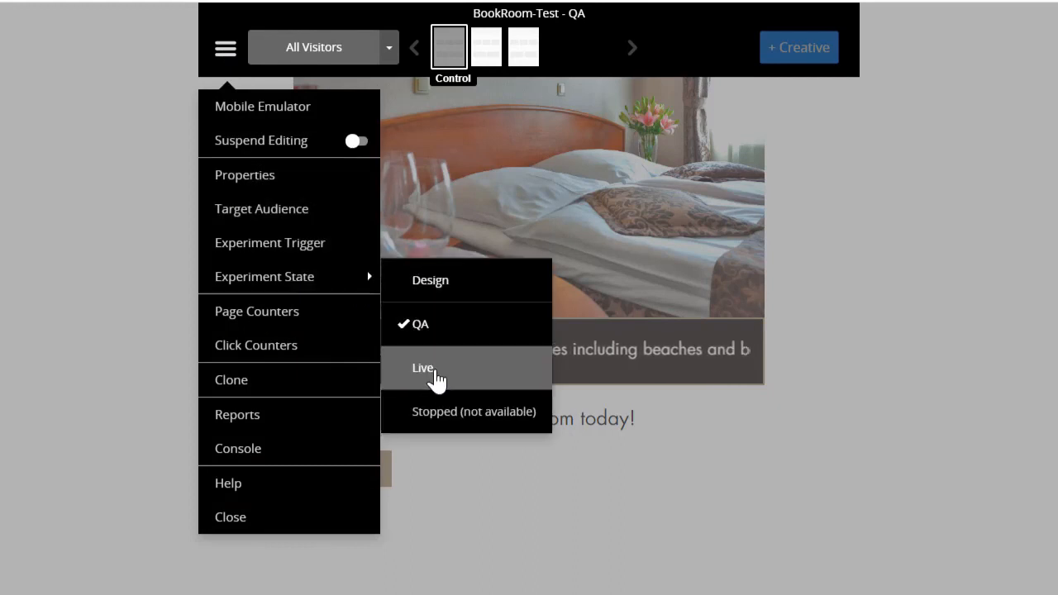
pyautogui.click(423, 368)
pyautogui.click(689, 270)
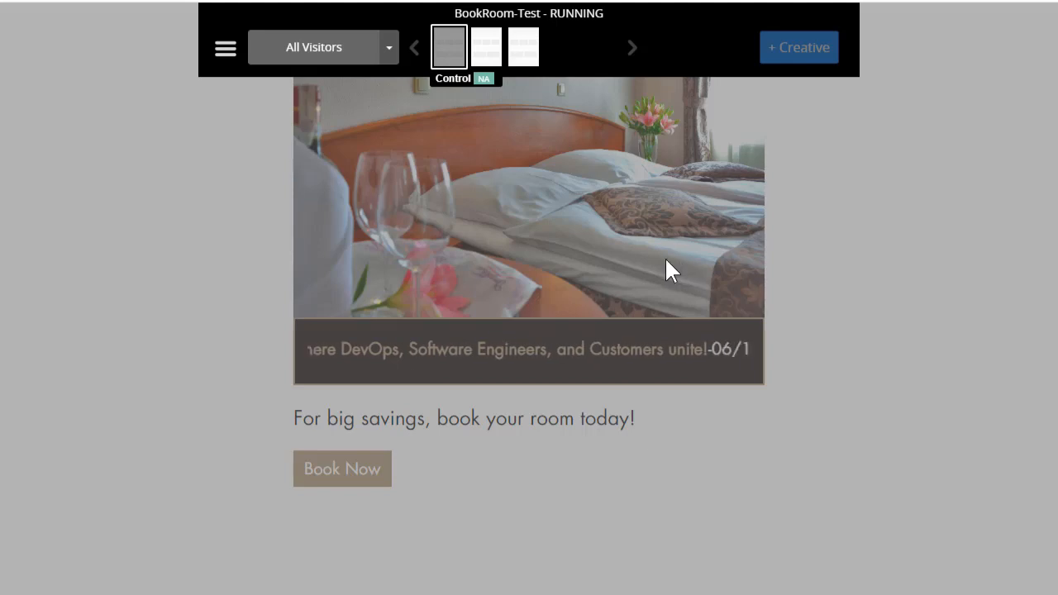
# Open the BookRoom-Test reports and target the audience with the Save20of100 creative as winner, confirming the choice
pyautogui.click(244, 60)
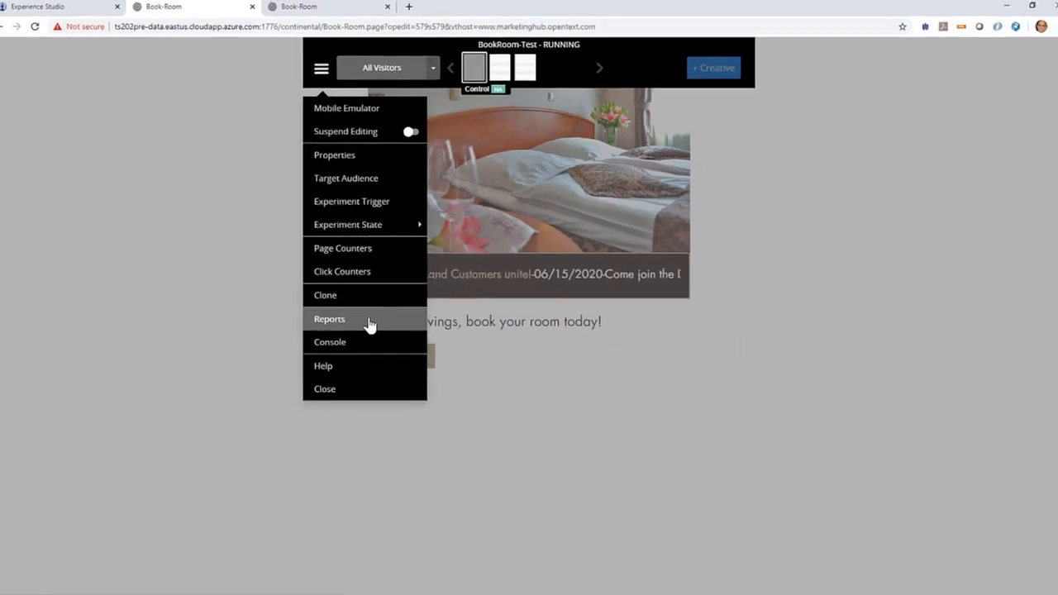
pyautogui.click(314, 402)
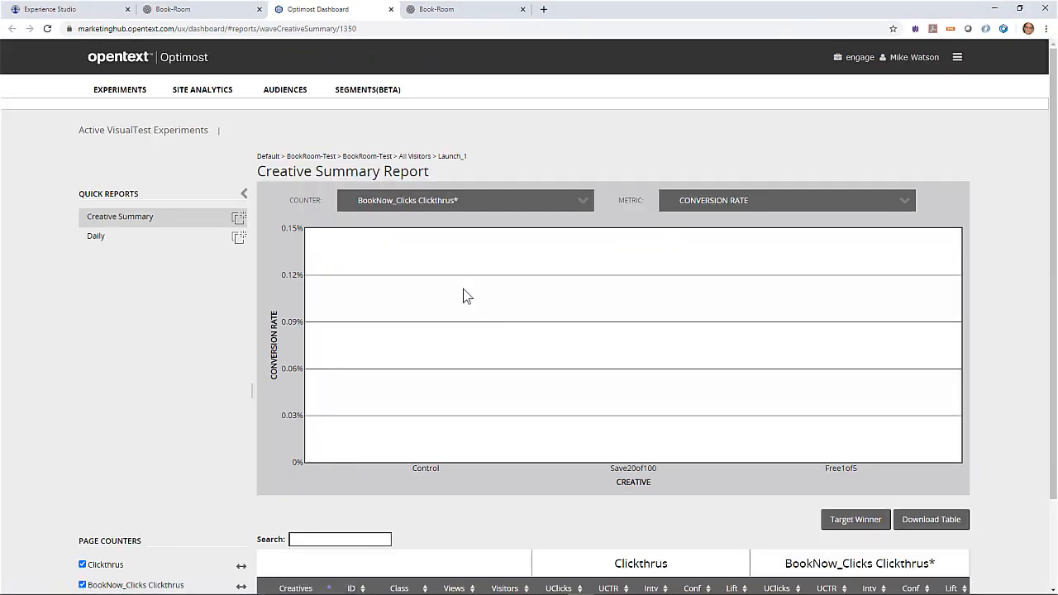
pyautogui.scroll(-2, 524, 306)
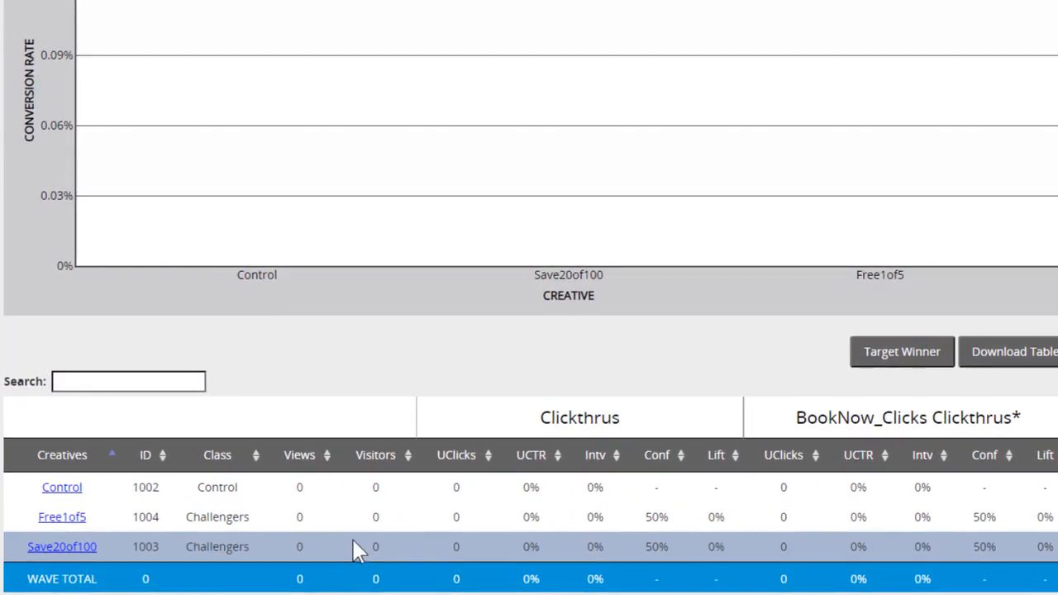
pyautogui.click(890, 364)
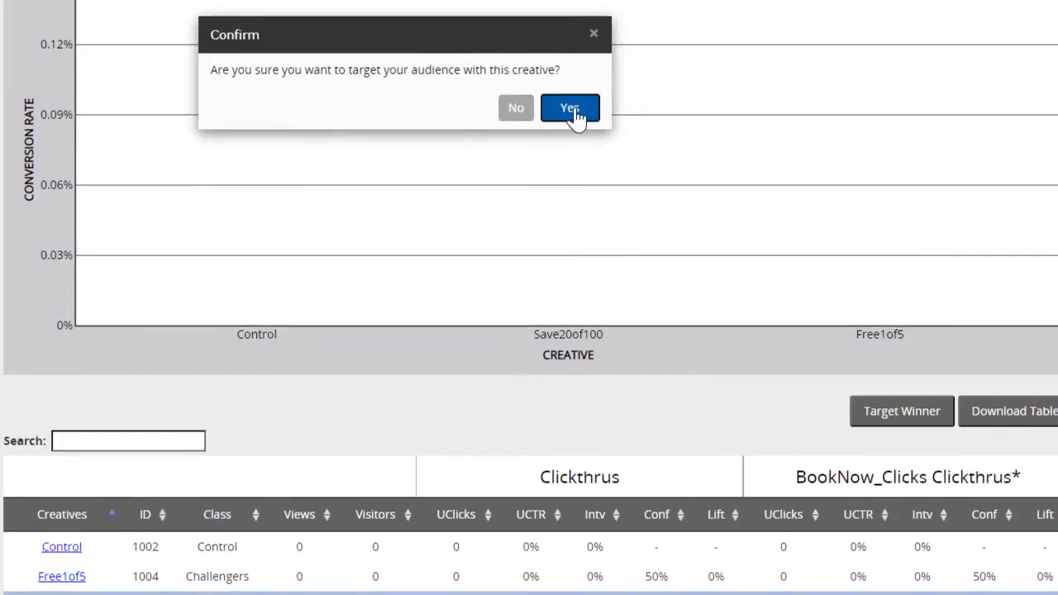
pyautogui.click(569, 108)
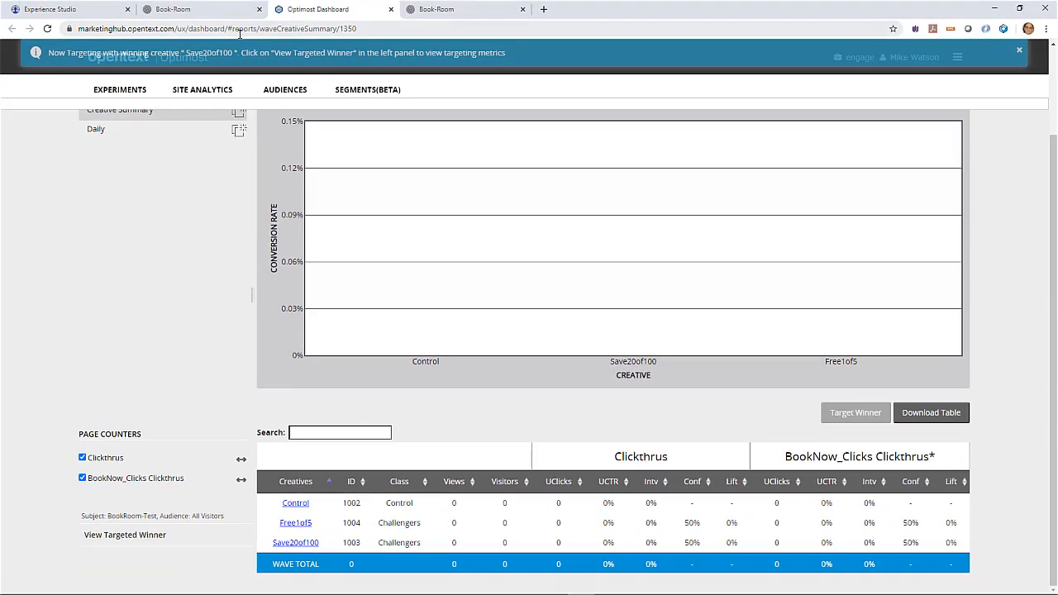
# Reload the Book-Room experiment editor and display the targeted Save20of100 creative
pyautogui.click(190, 9)
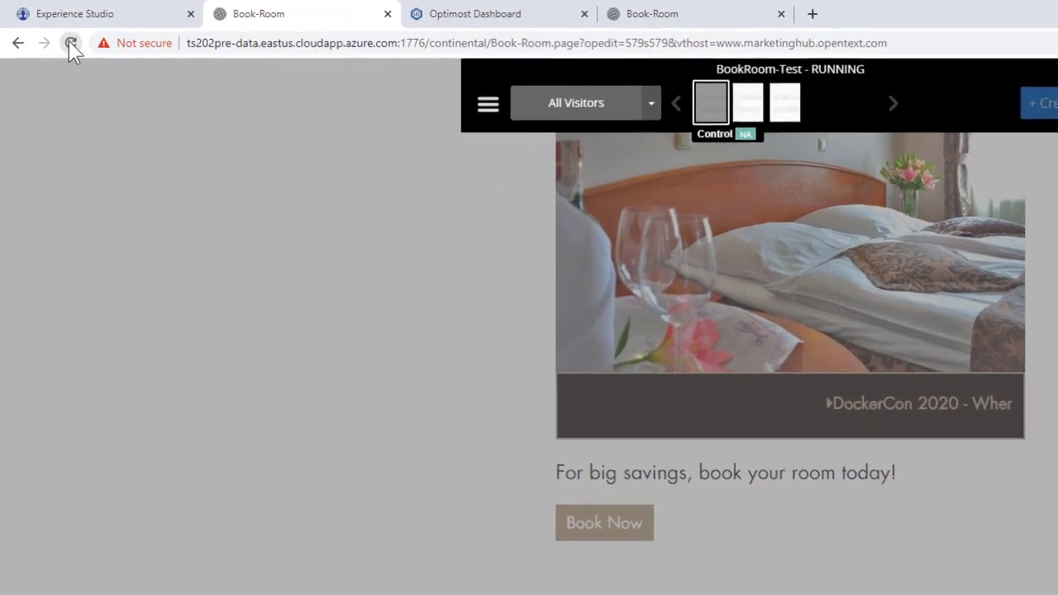
pyautogui.click(71, 44)
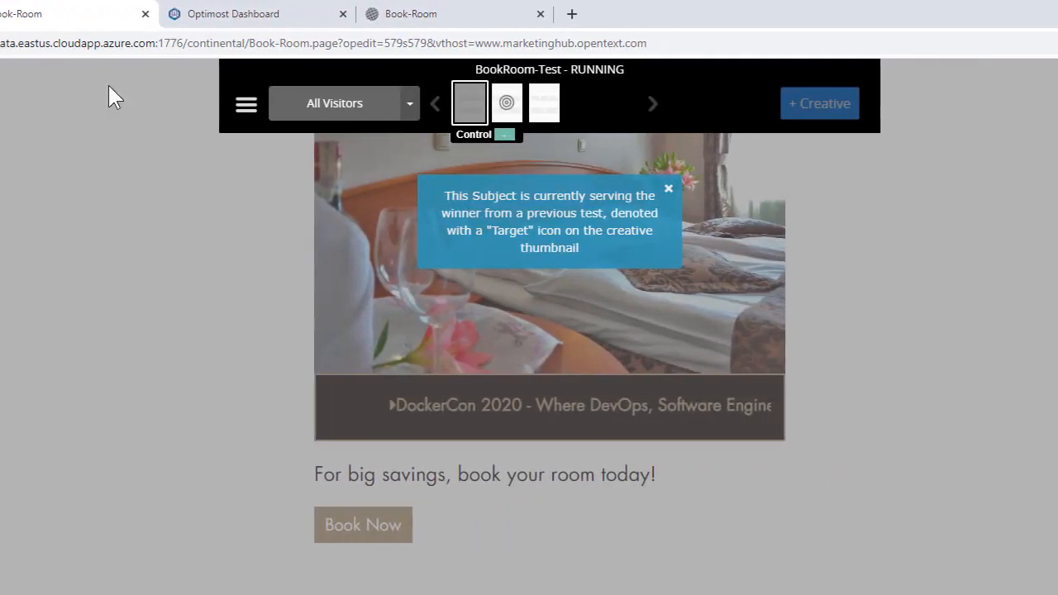
pyautogui.click(507, 108)
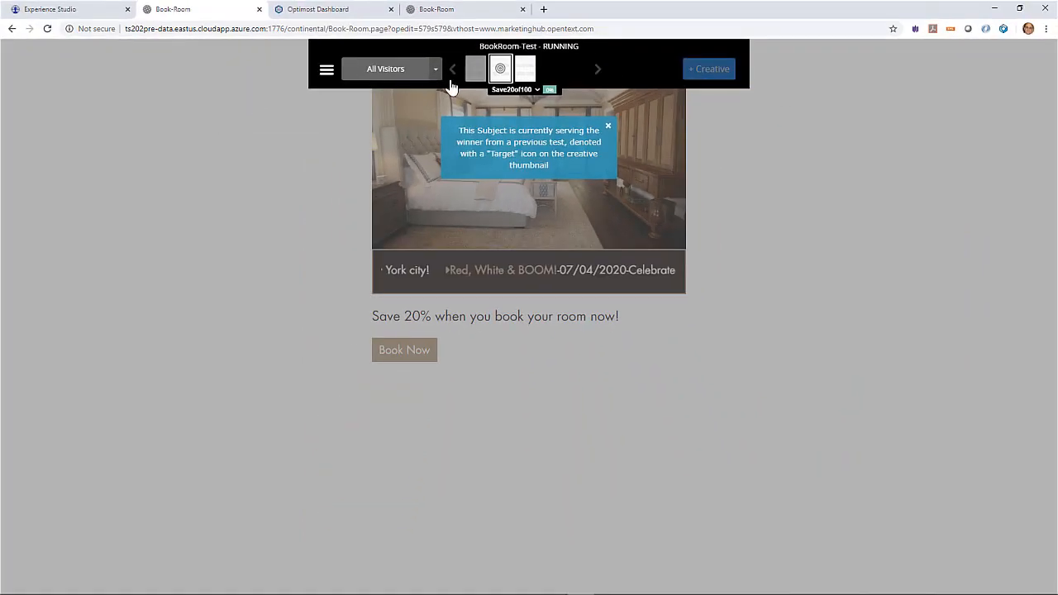
# Switch to Experience Studio, close the Book-Room preview, and view the Optimost experiments among the to-do items
pyautogui.click(66, 10)
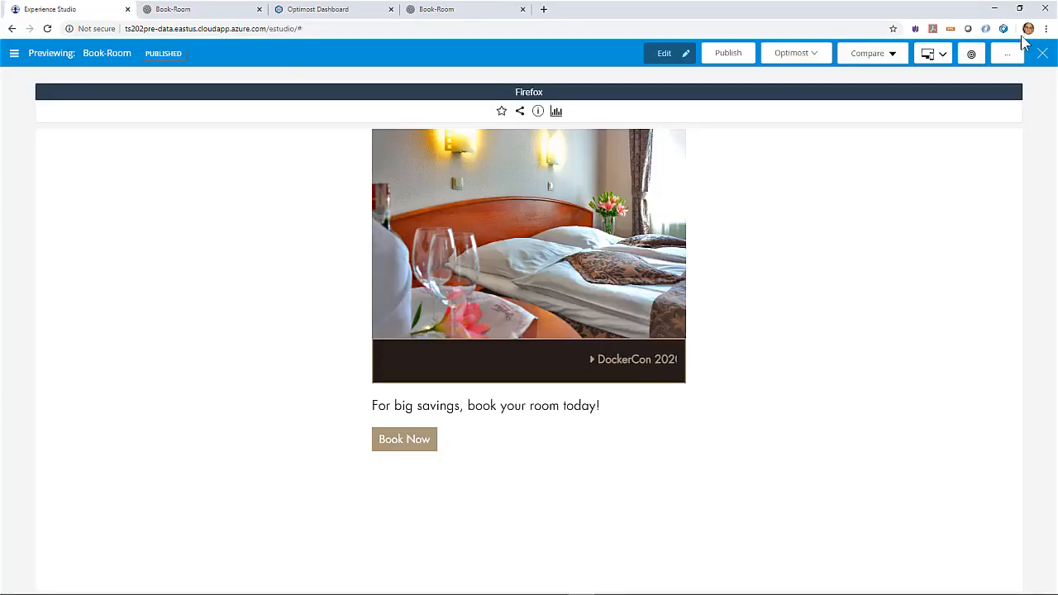
pyautogui.click(1042, 55)
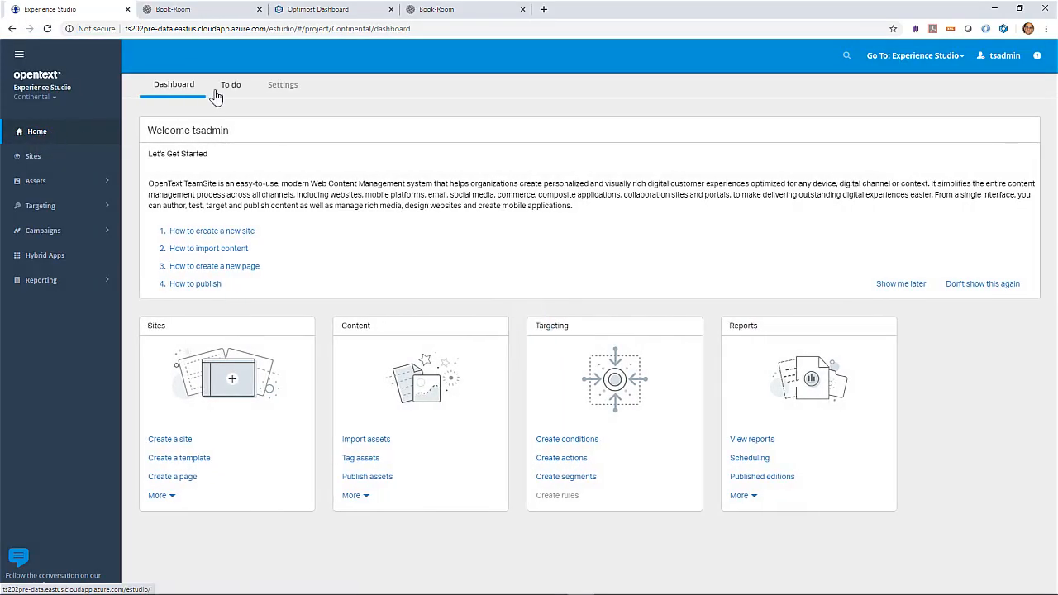
pyautogui.click(231, 85)
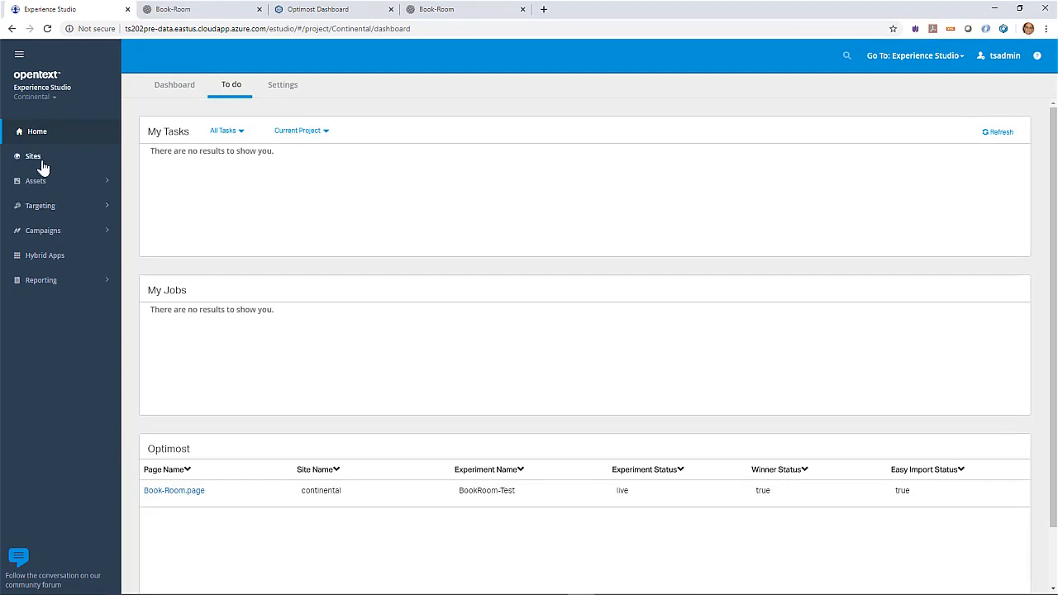
# Open the Book-Room page preview from the continental site, review the Optimost winning creative against the published version, and import it
pyautogui.click(35, 157)
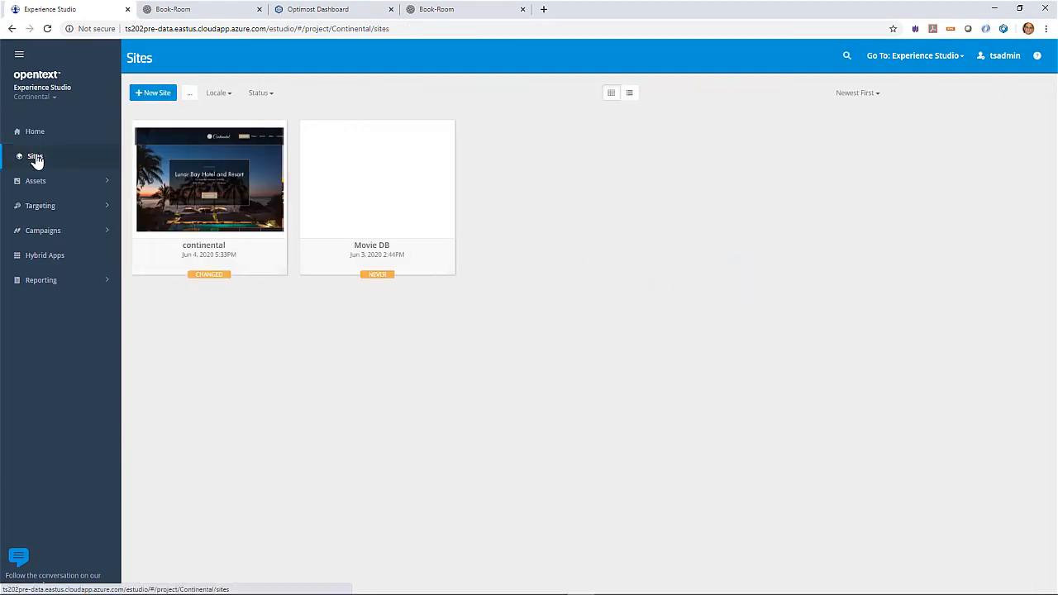
pyautogui.click(207, 175)
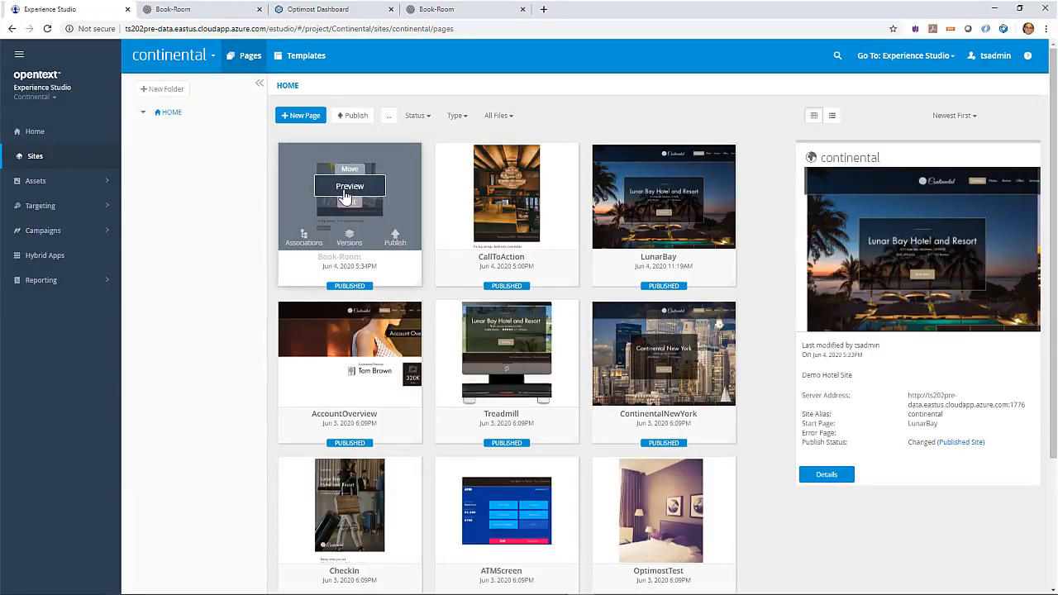
pyautogui.click(348, 189)
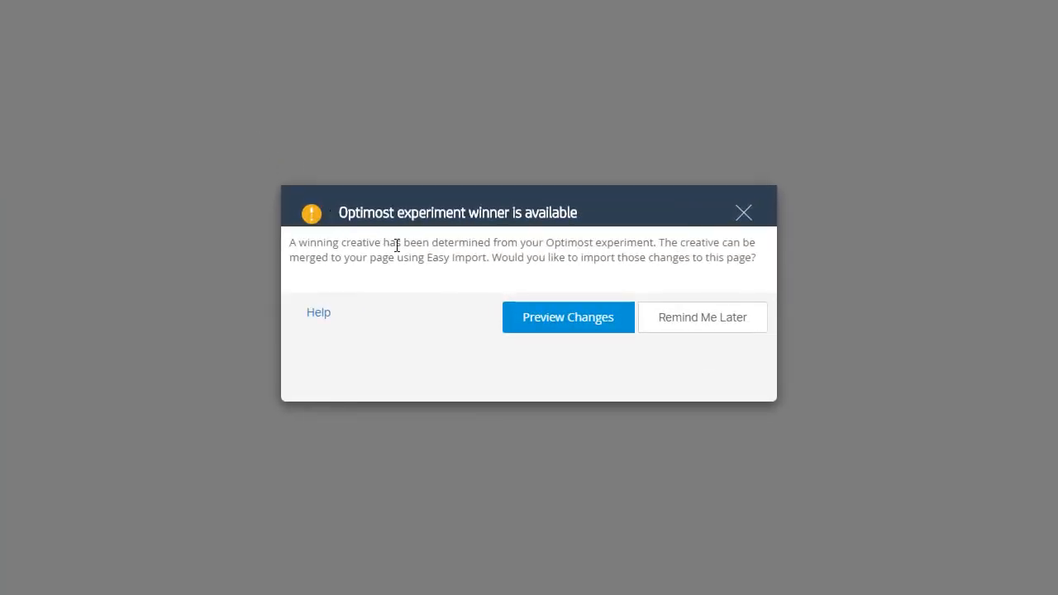
pyautogui.click(566, 324)
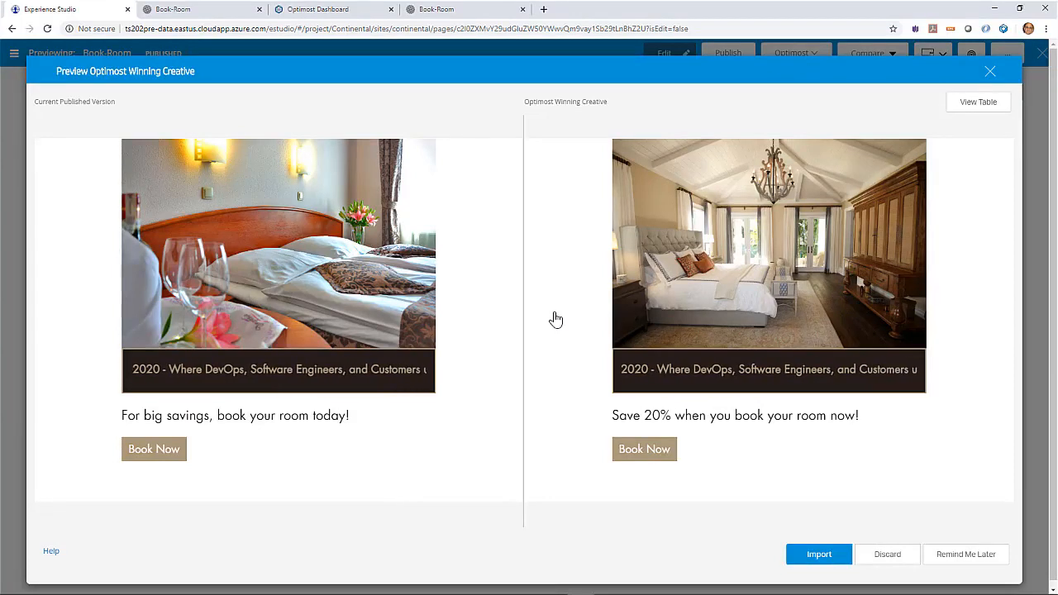
pyautogui.click(983, 104)
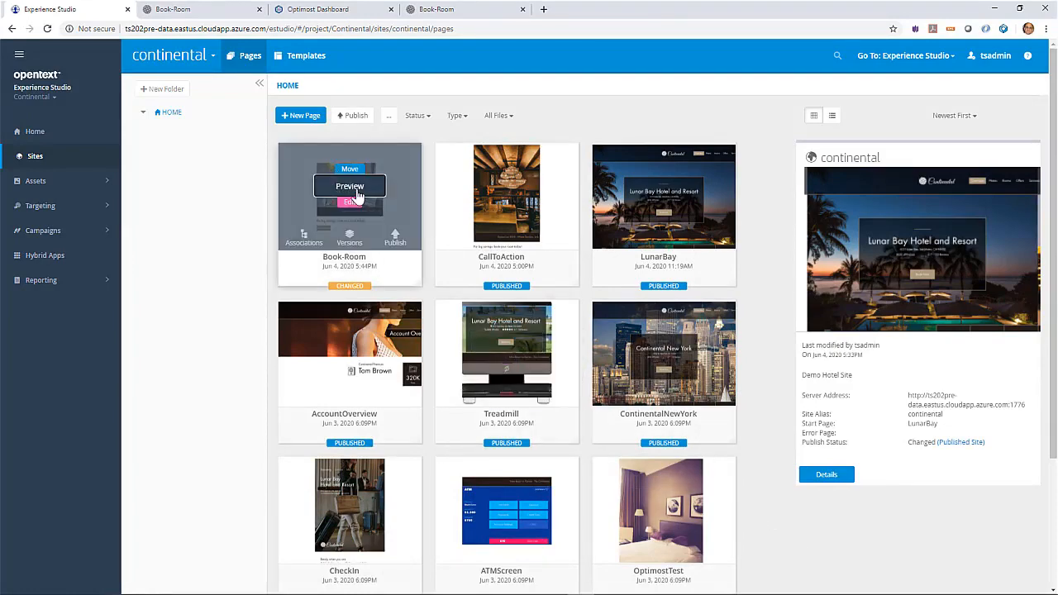
# Preview the changed Book-Room page and compare its draft with version 3 in the version history
pyautogui.click(350, 187)
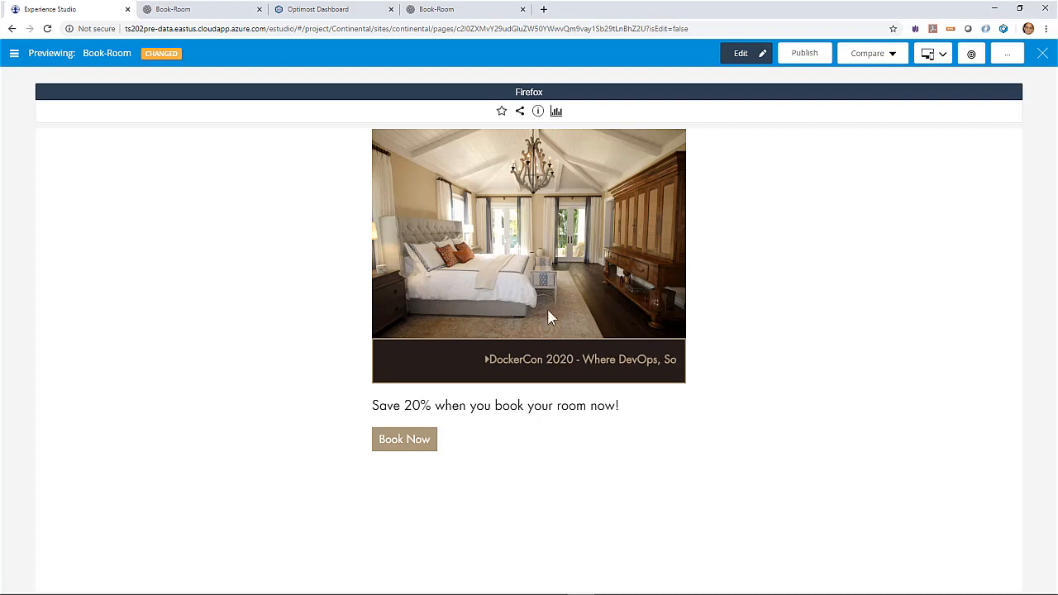
pyautogui.click(1042, 53)
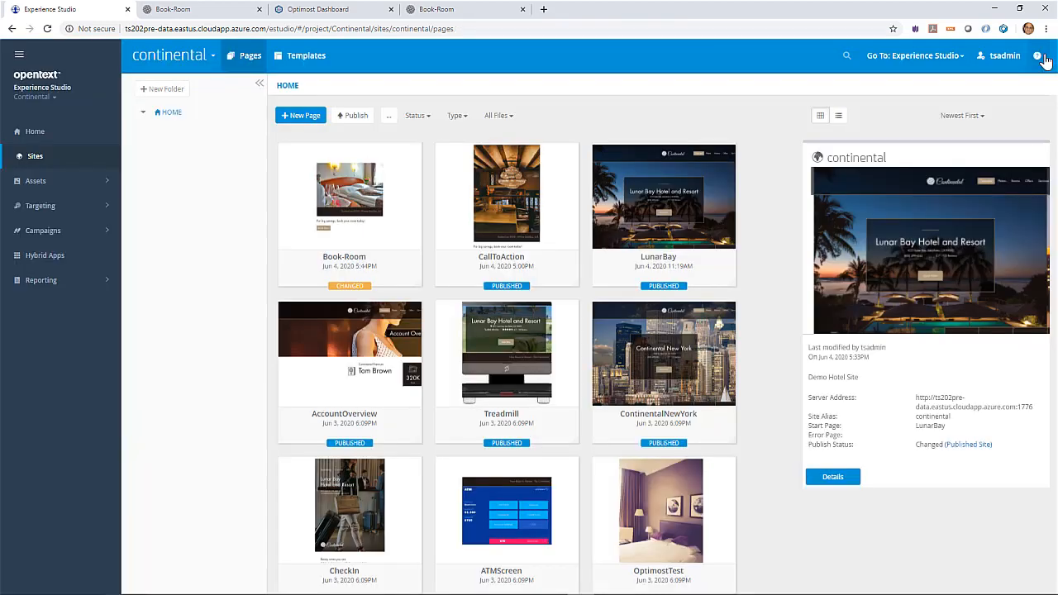
pyautogui.moveTo(397, 253)
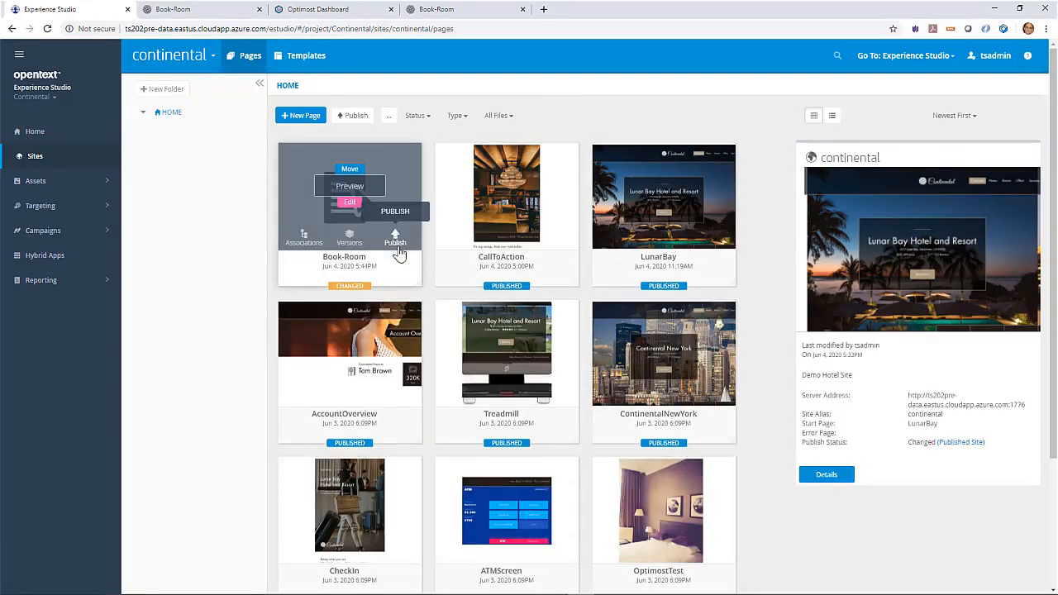
pyautogui.click(349, 239)
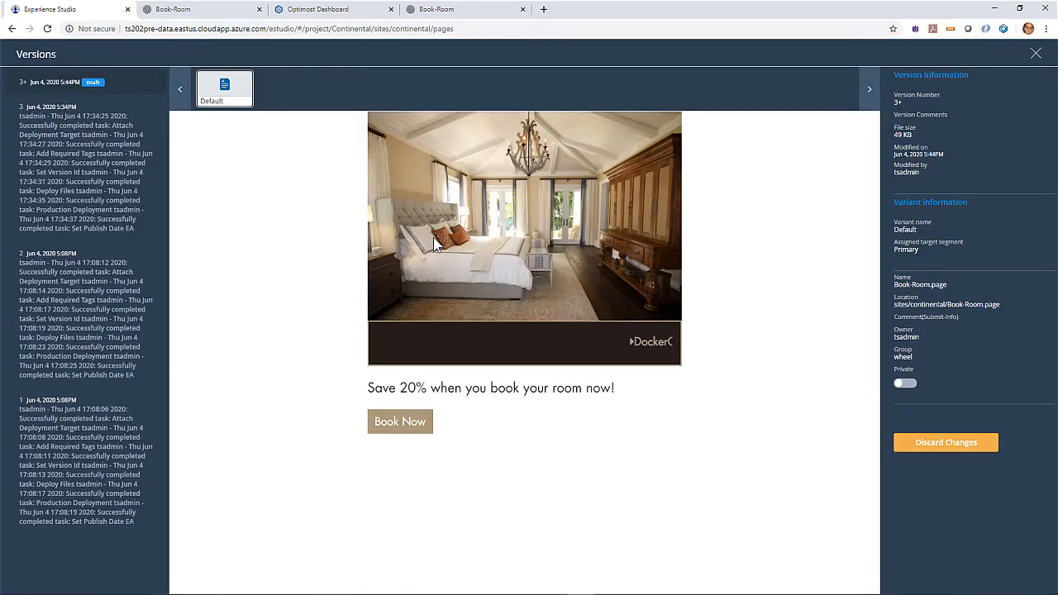
pyautogui.click(97, 173)
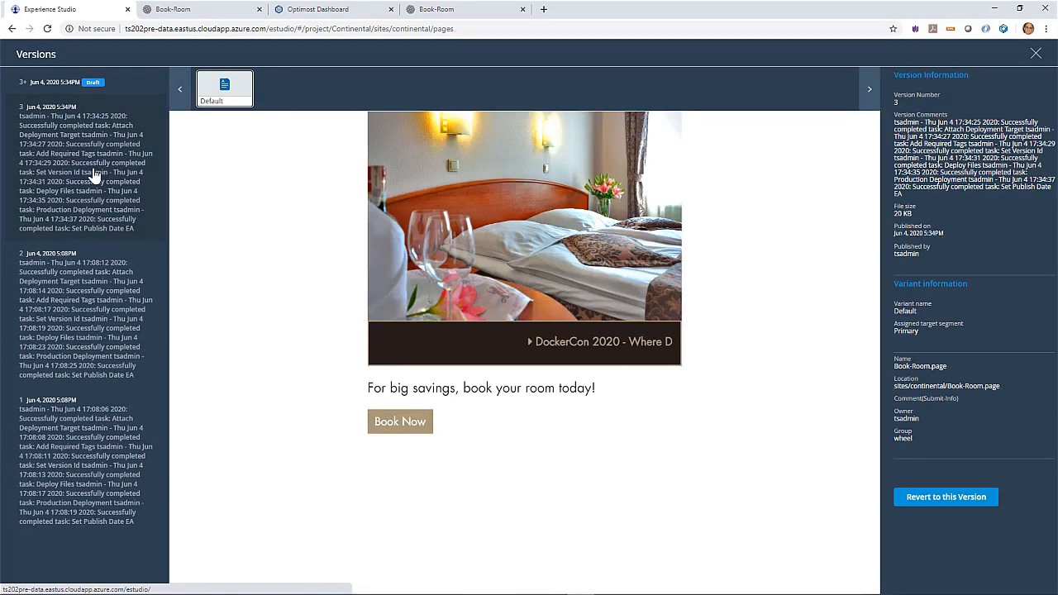
pyautogui.click(1035, 54)
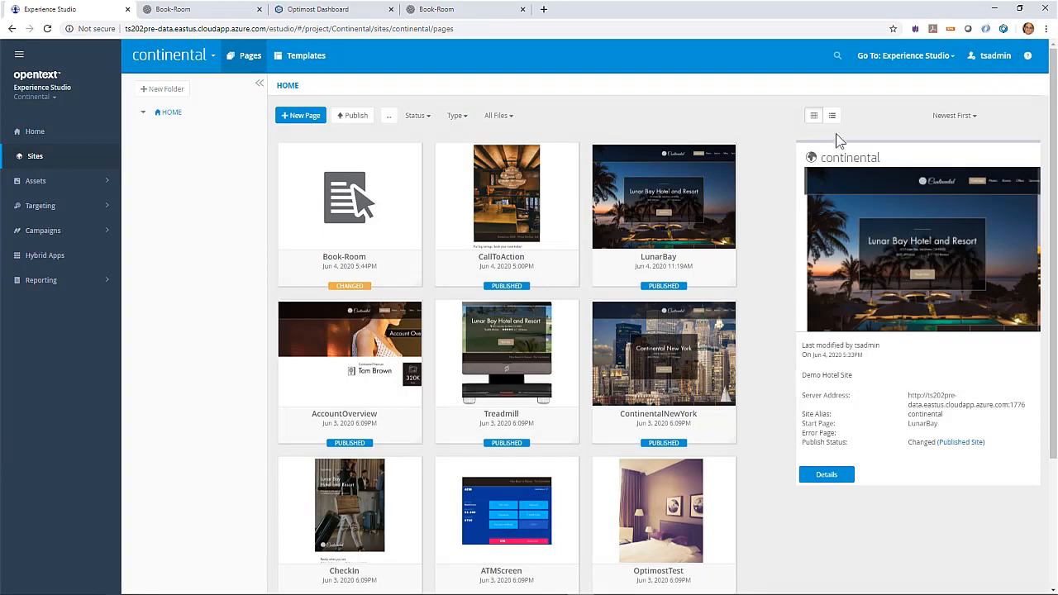
# Publish the Book-Room page immediately and reload the live Book-Room page to check it
pyautogui.click(388, 116)
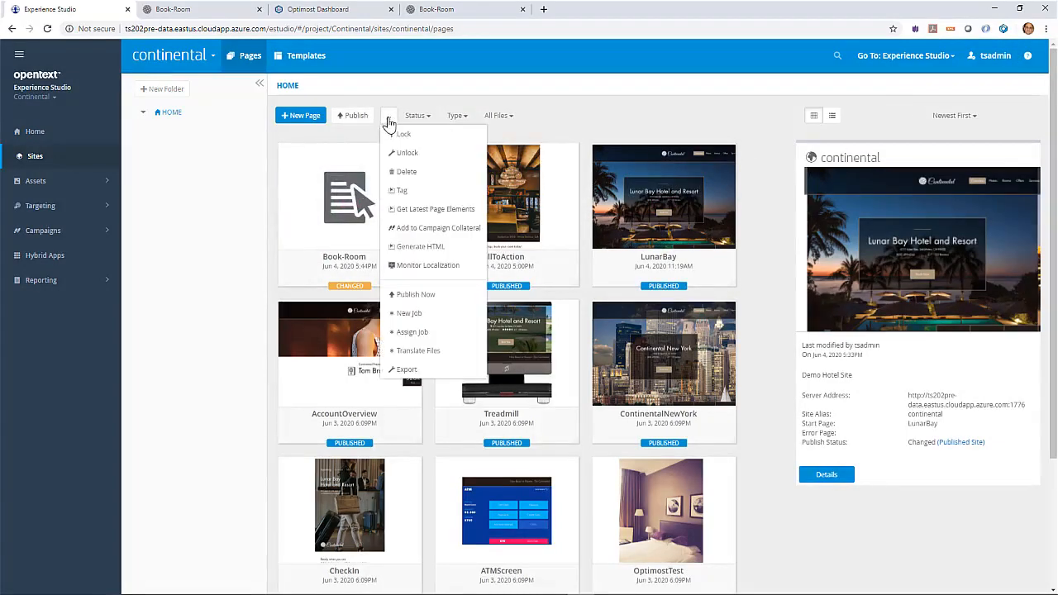
pyautogui.click(411, 296)
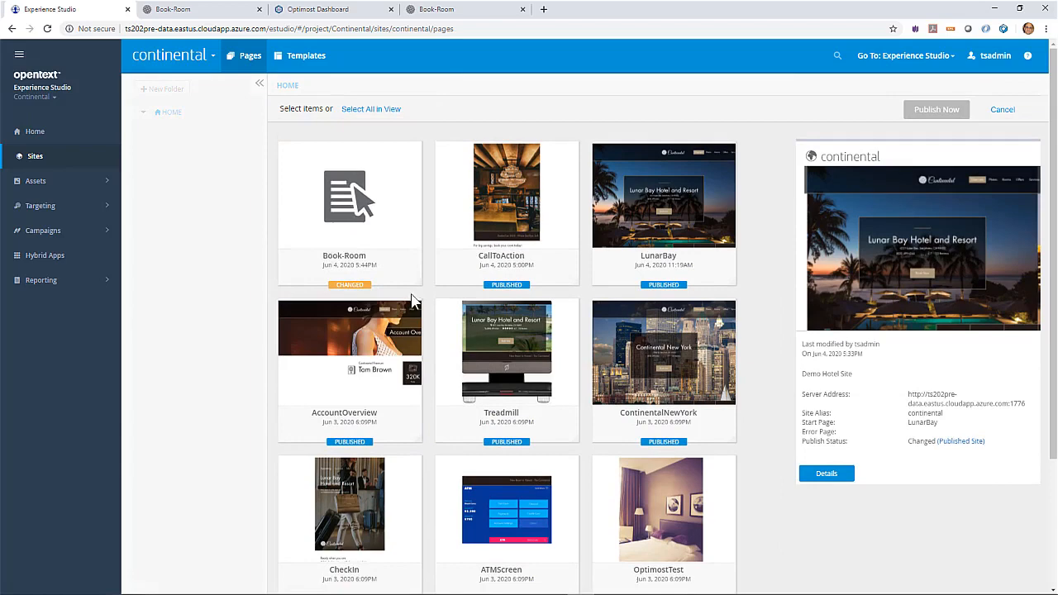
pyautogui.click(366, 229)
pyautogui.click(932, 120)
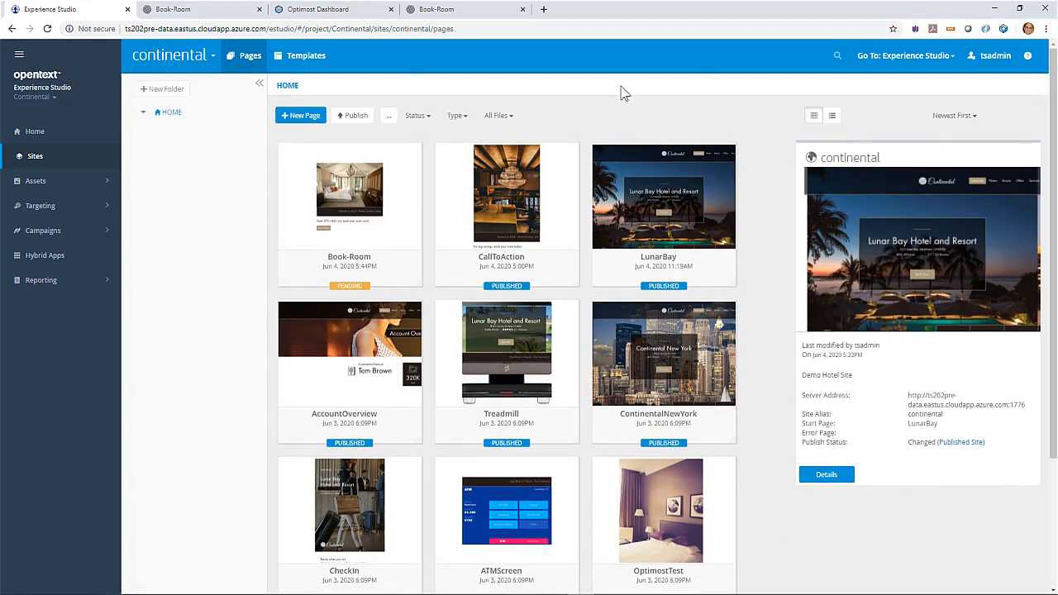
pyautogui.click(490, 16)
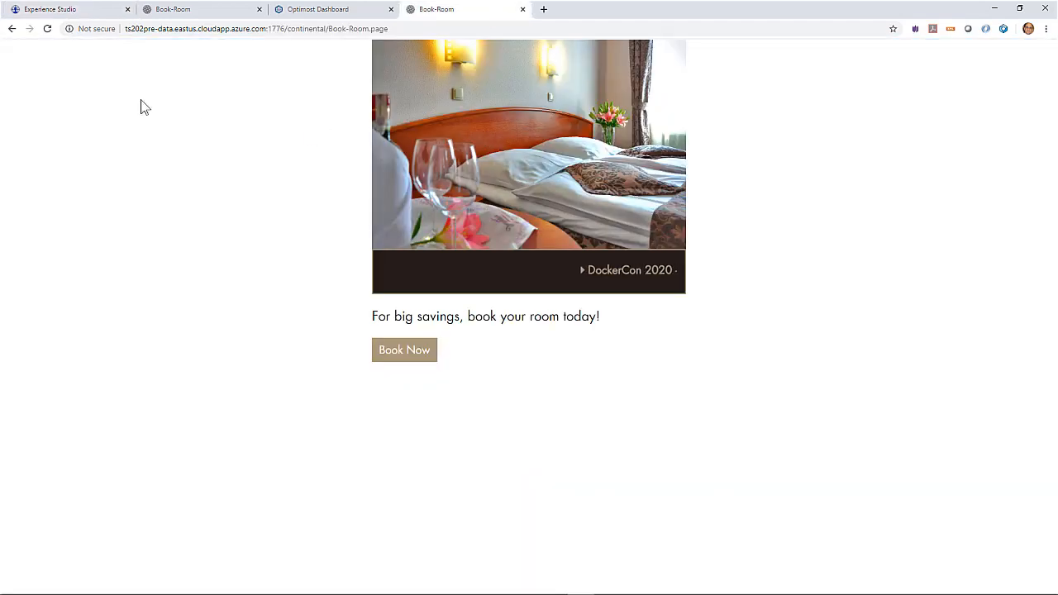
pyautogui.click(47, 29)
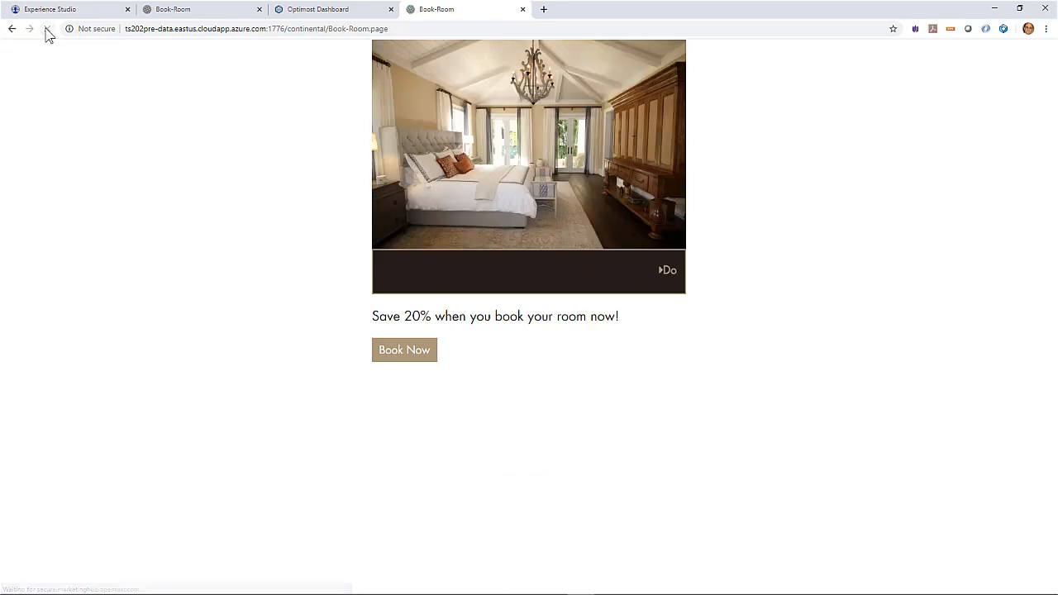